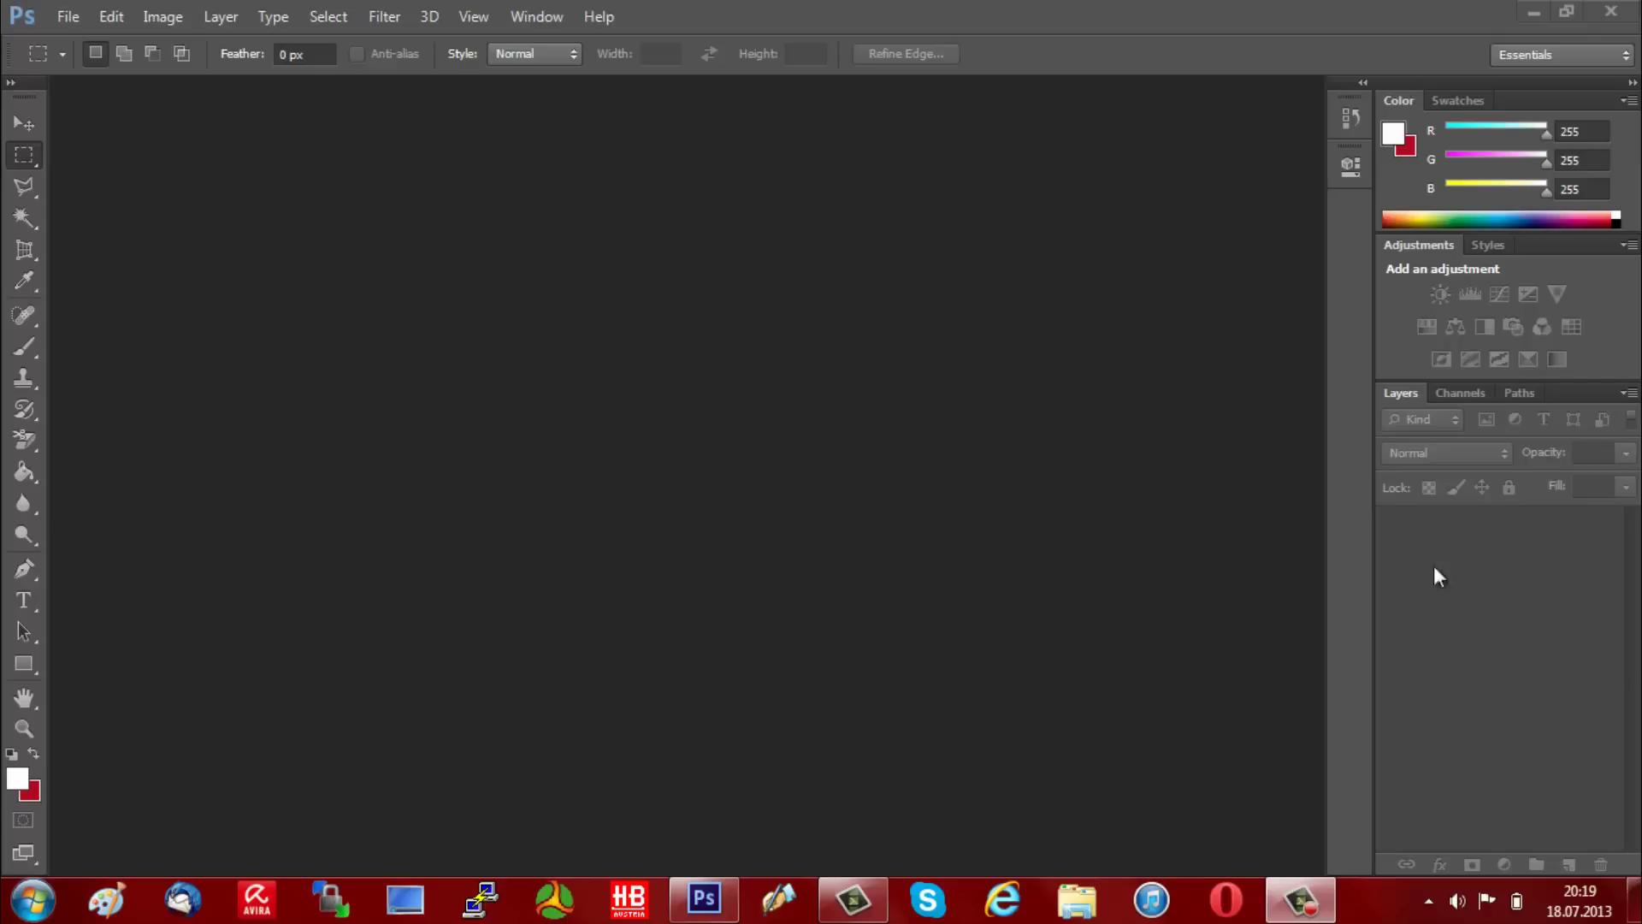
Open the event-hall photo SAM_5401.JPG from the Bilder library.
{"action": "left_click", "coordinate": [71, 20]}
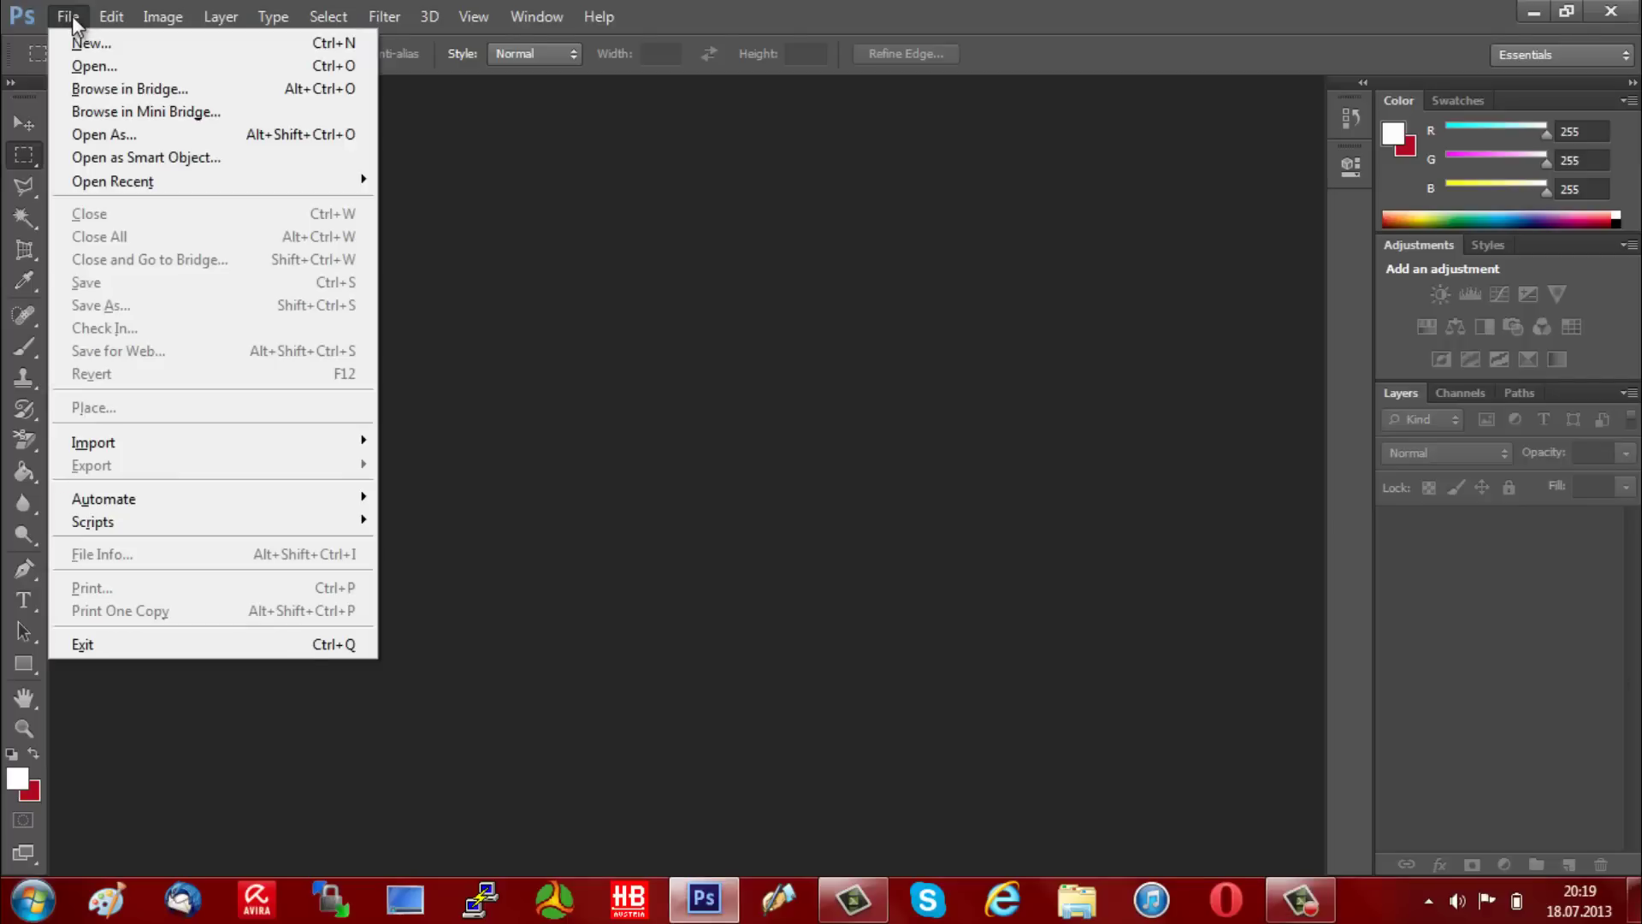
{"action": "left_click", "coordinate": [81, 64]}
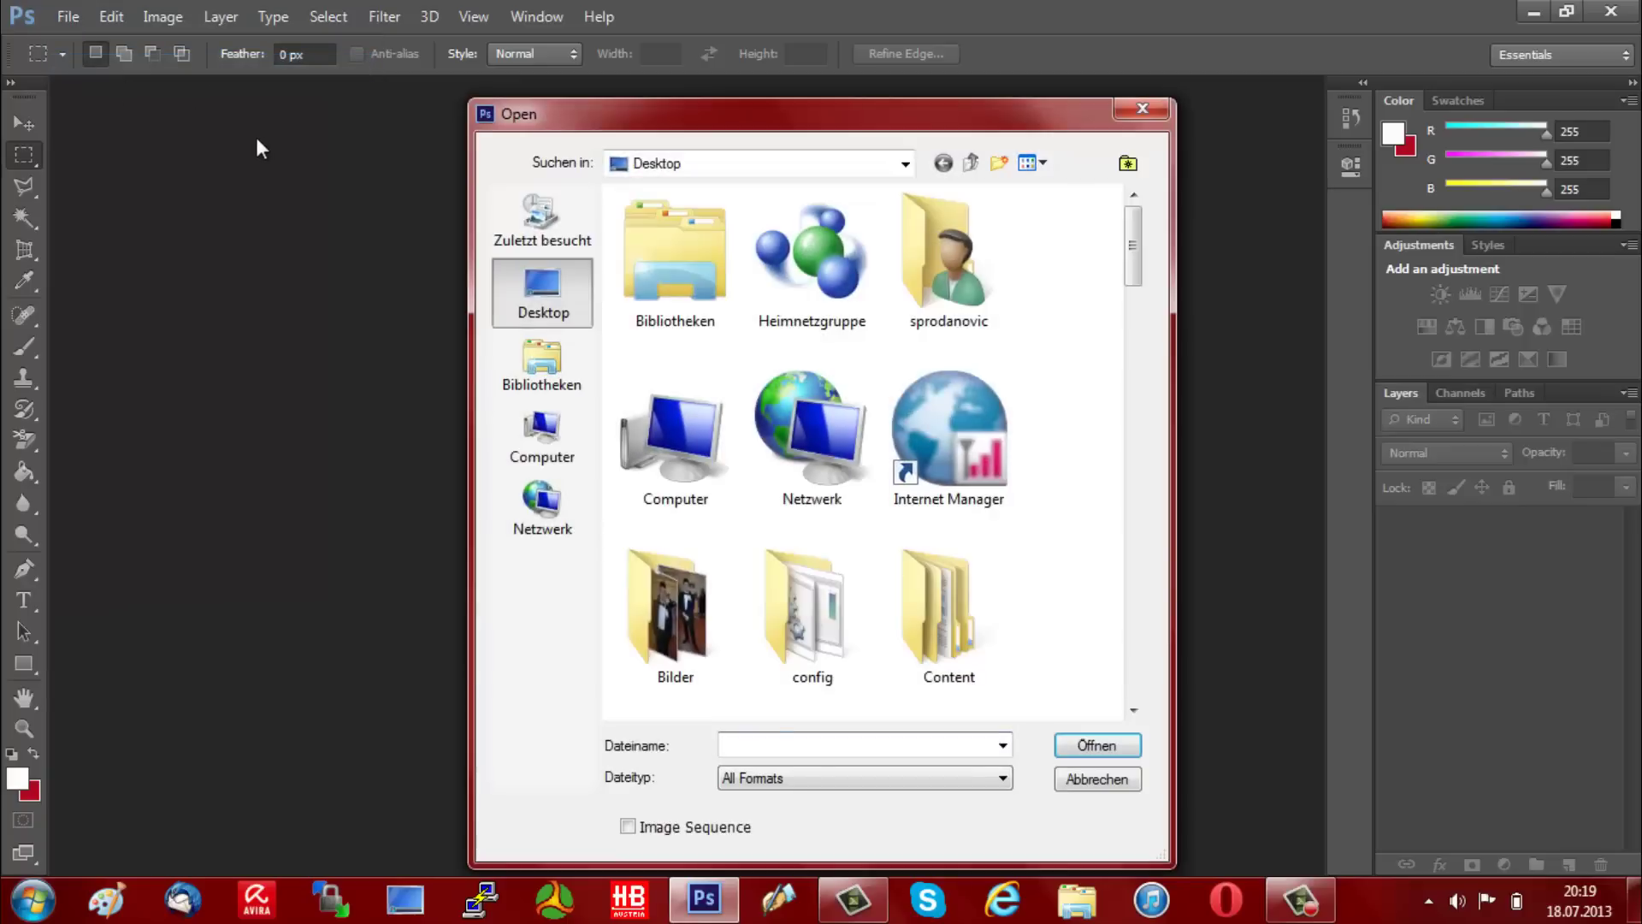
{"action": "left_click", "coordinate": [544, 375]}
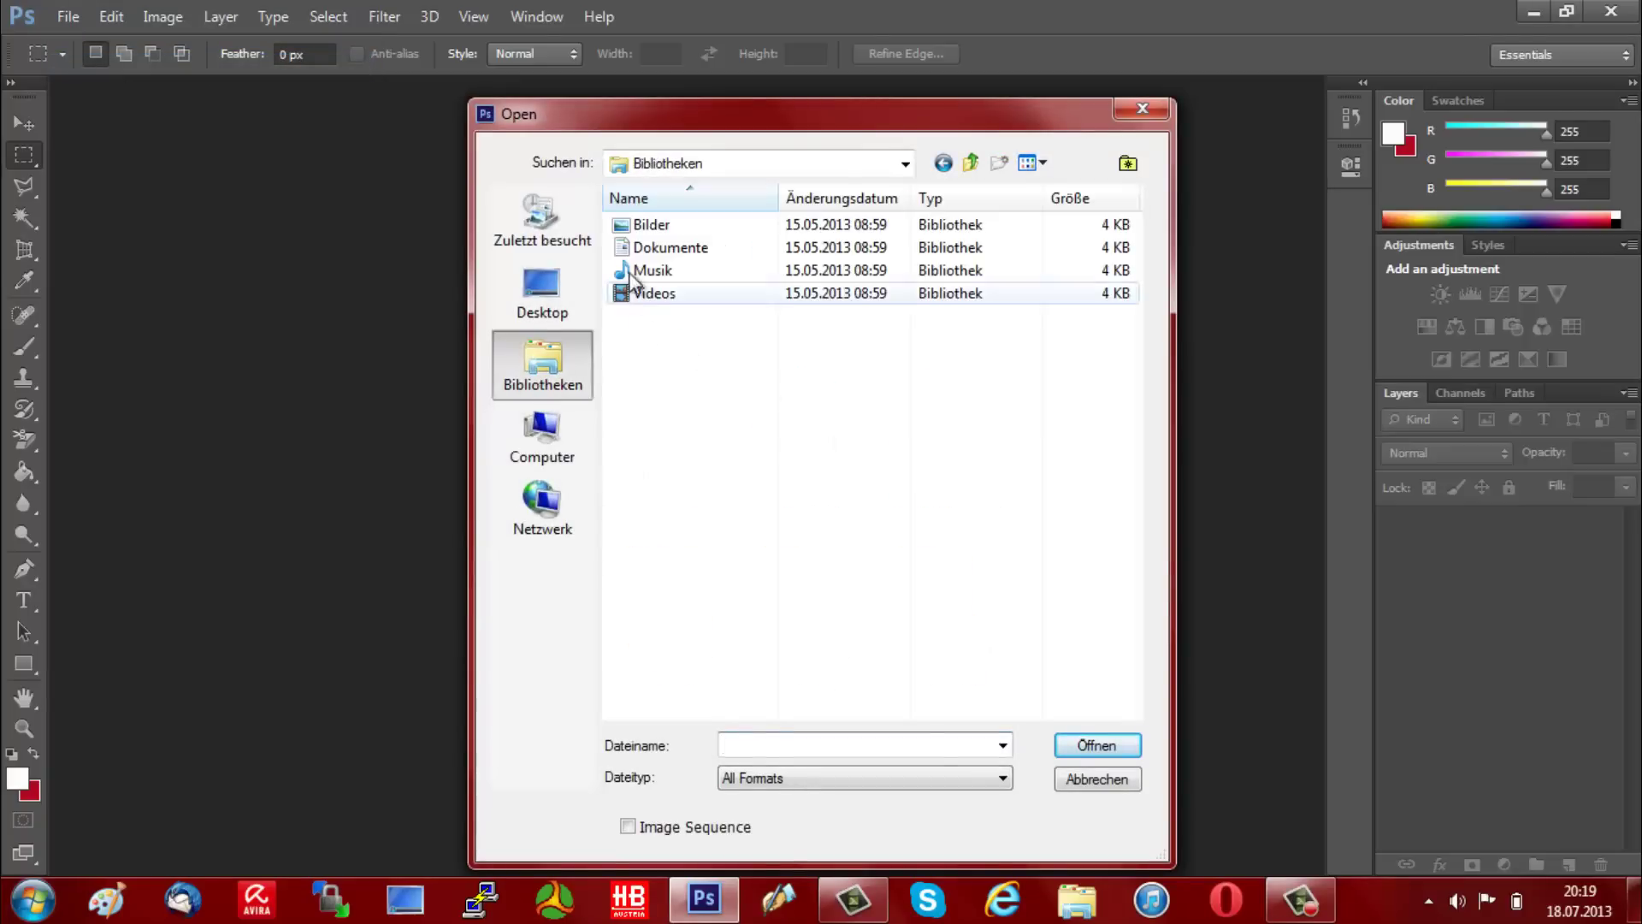
{"action": "double_click", "coordinate": [650, 224]}
{"action": "left_click", "coordinate": [804, 410]}
{"action": "scroll", "coordinate": [909, 612], "scroll_direction": "down", "scroll_amount": 1}
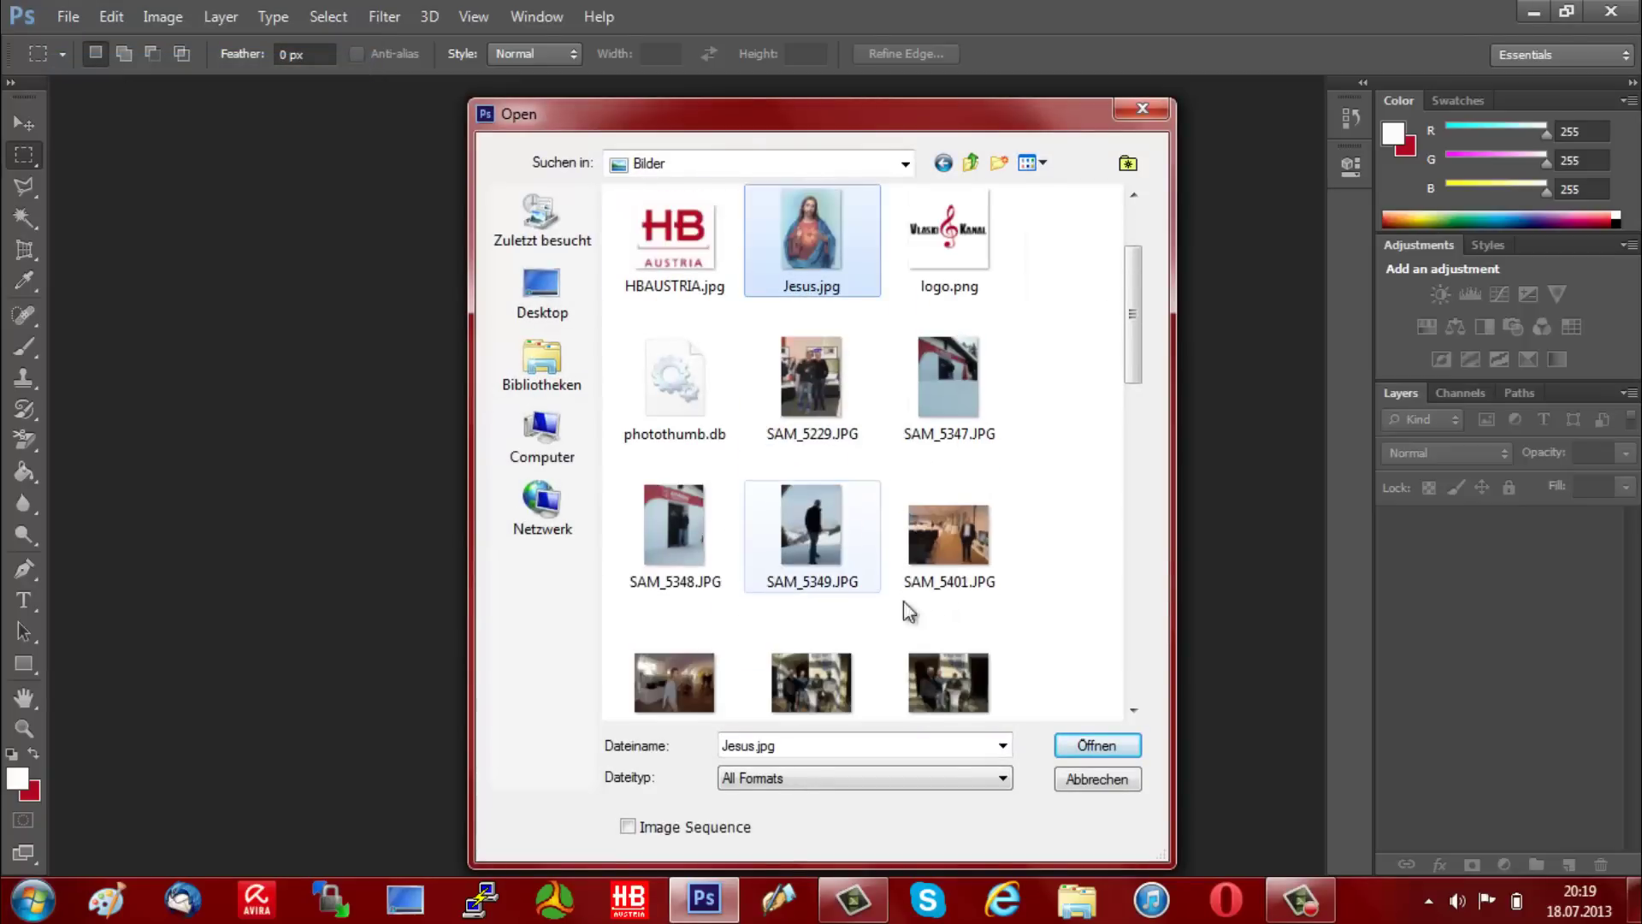
{"action": "left_click", "coordinate": [949, 534]}
{"action": "left_click", "coordinate": [1098, 745]}
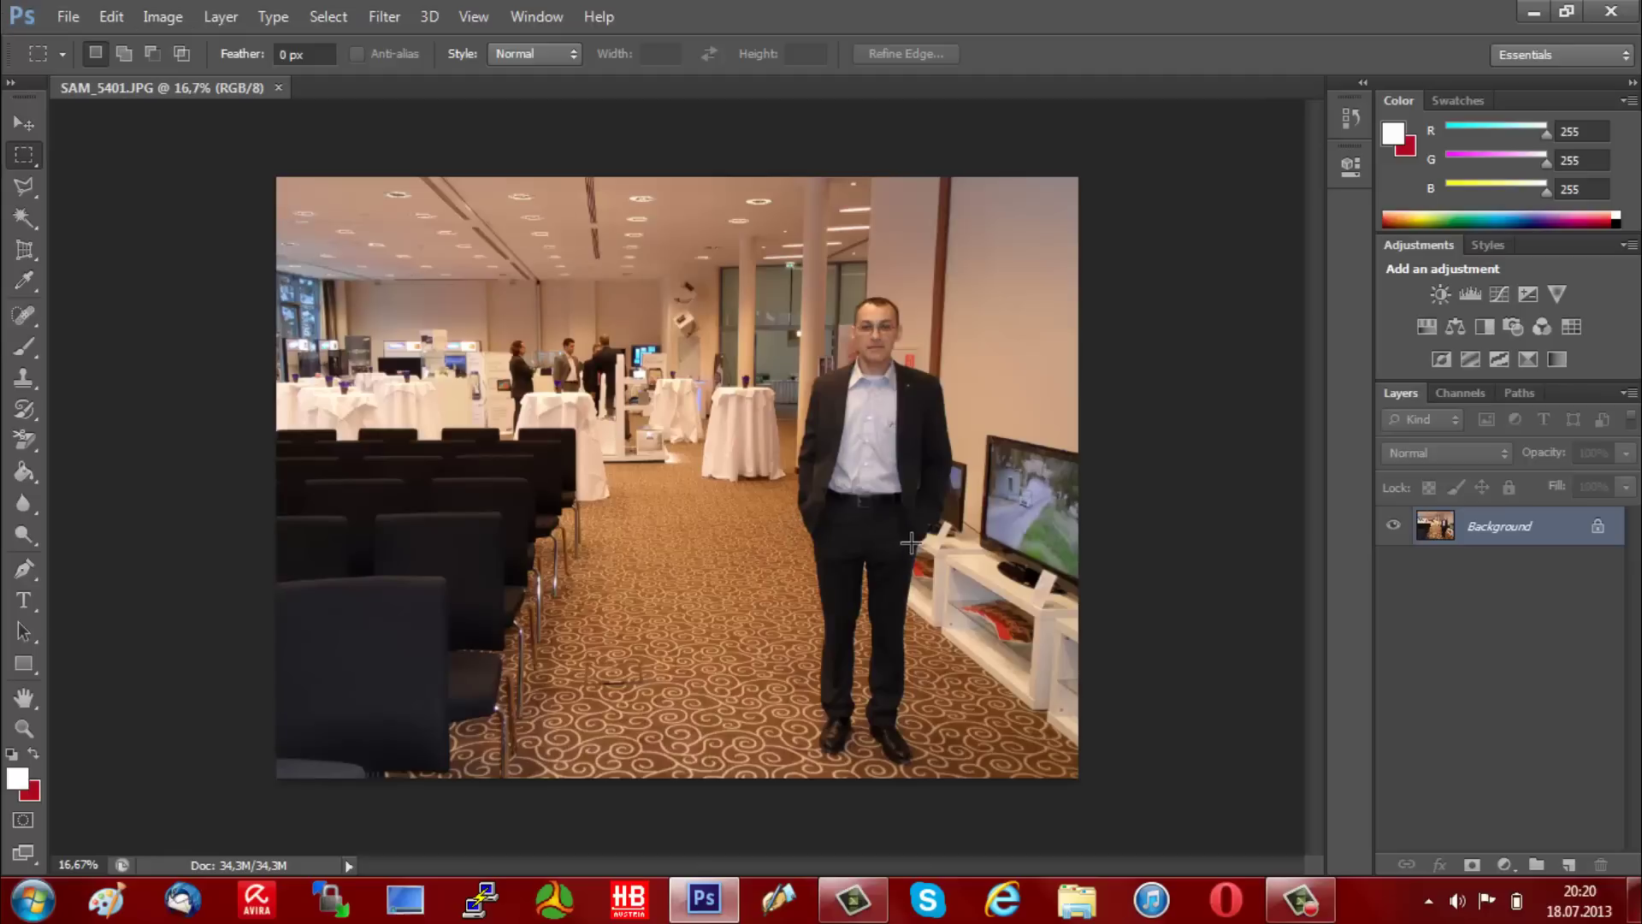
Open paradise-strand-tropical-desktop-wallpaper.jpg from the Desktop as a second document.
{"action": "left_click", "coordinate": [66, 18]}
{"action": "left_click", "coordinate": [96, 66]}
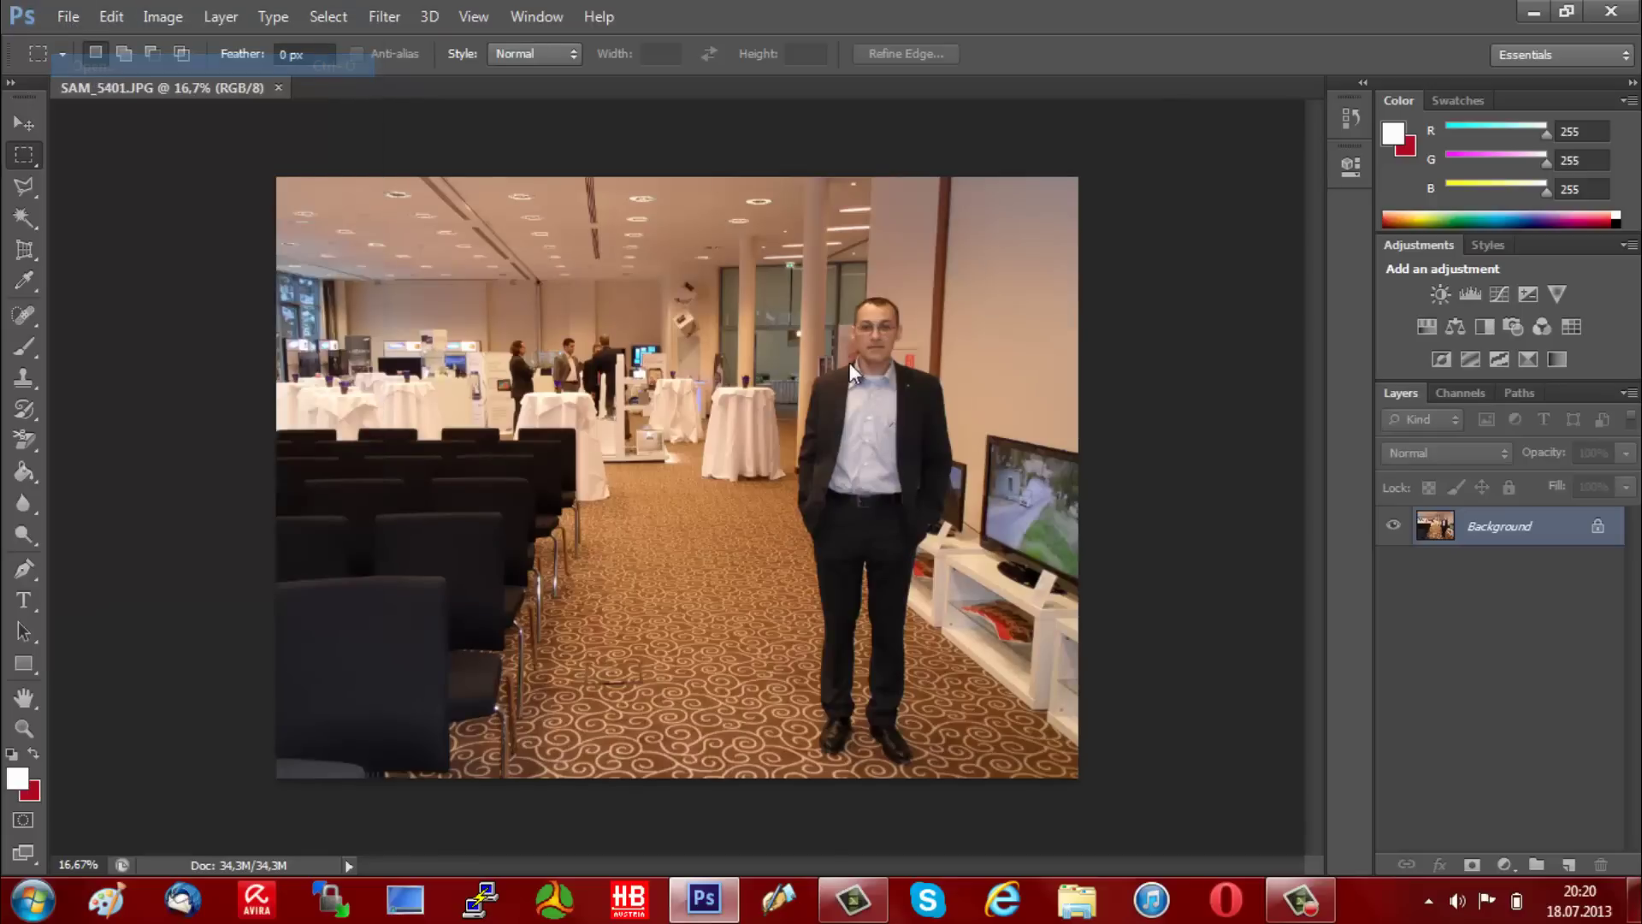
{"action": "left_click", "coordinate": [552, 311]}
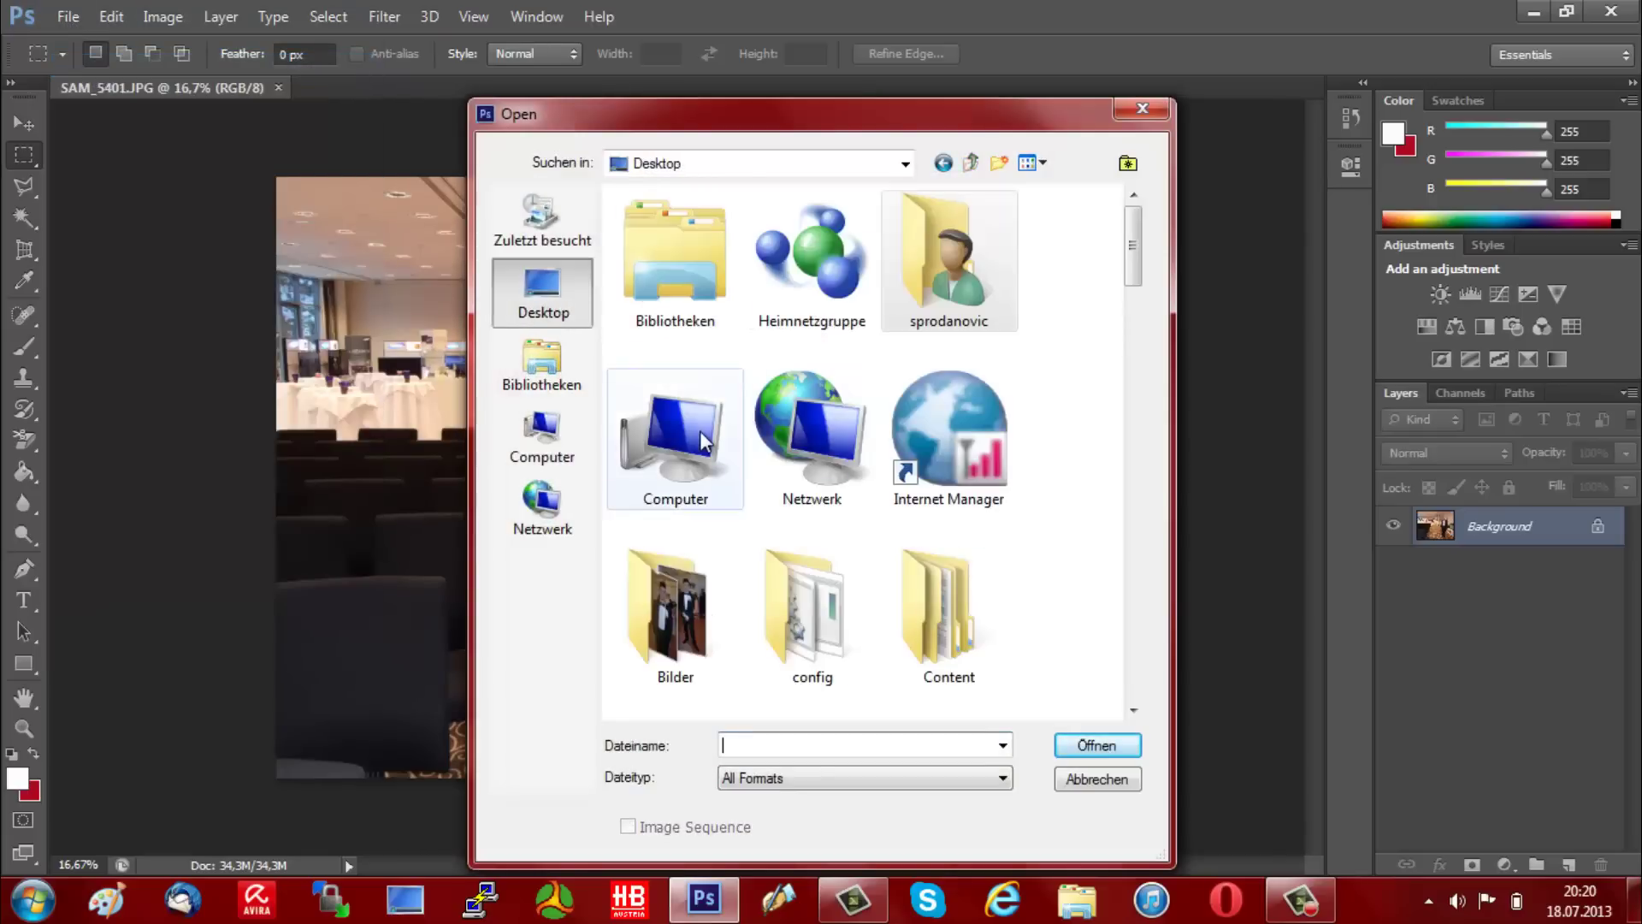
{"action": "scroll", "coordinate": [705, 433], "scroll_direction": "down", "scroll_amount": 5}
{"action": "scroll", "coordinate": [705, 433], "scroll_direction": "down", "scroll_amount": 2}
{"action": "scroll", "coordinate": [706, 437], "scroll_direction": "up", "scroll_amount": 1}
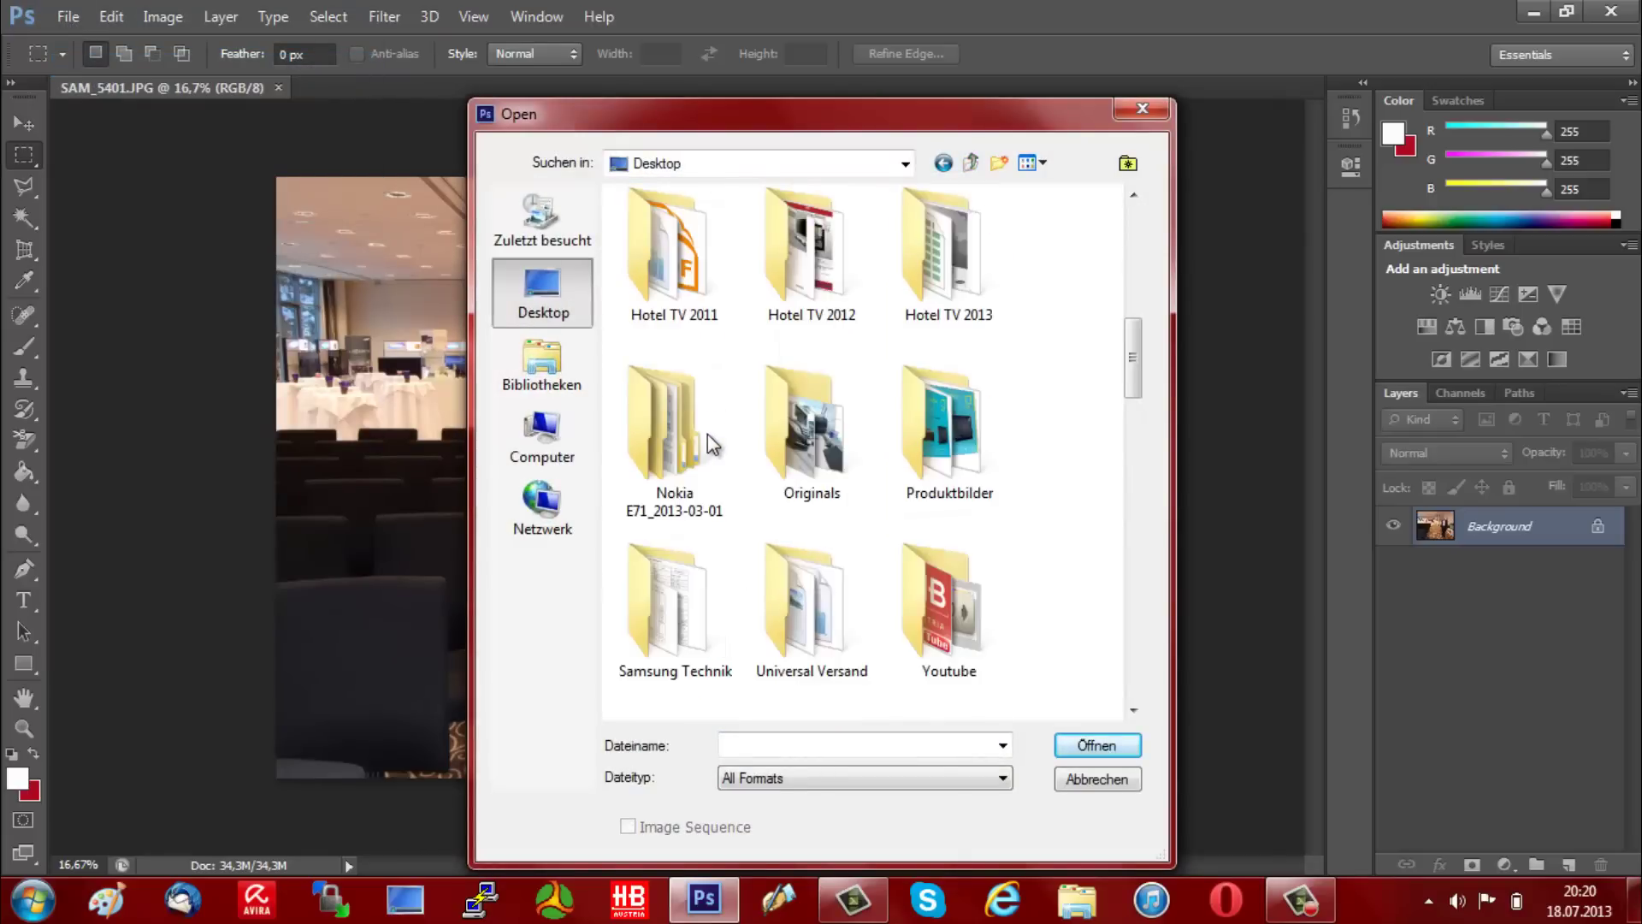
{"action": "scroll", "coordinate": [707, 436], "scroll_direction": "down", "scroll_amount": 4}
{"action": "scroll", "coordinate": [707, 434], "scroll_direction": "down", "scroll_amount": 3}
{"action": "left_click", "coordinate": [705, 430]}
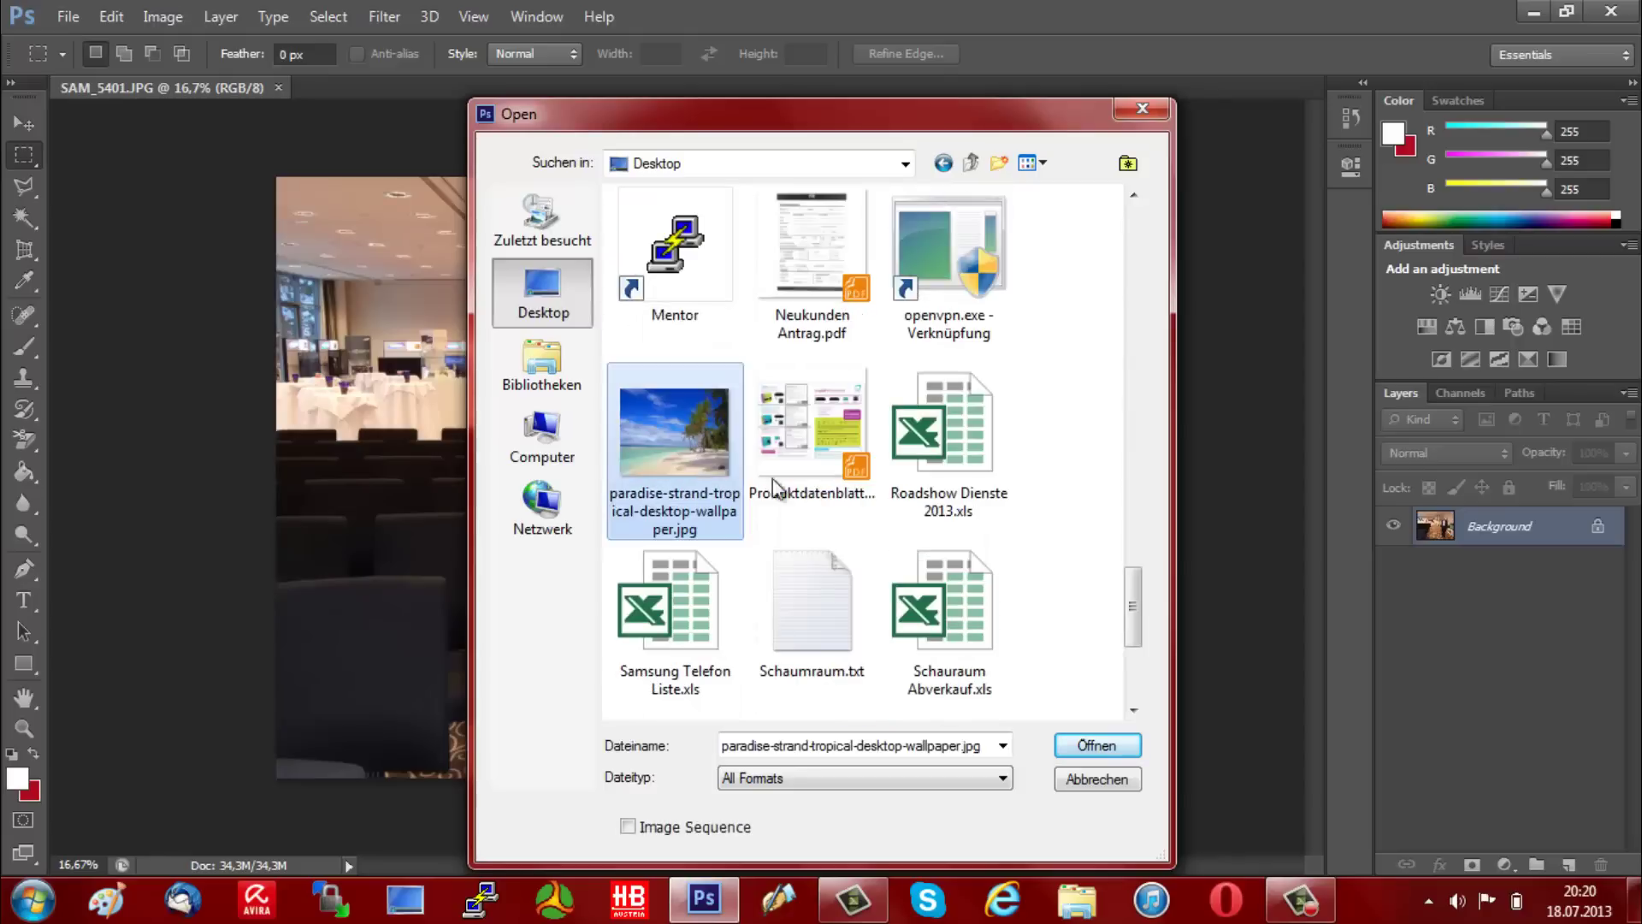
{"action": "left_click", "coordinate": [1095, 747]}
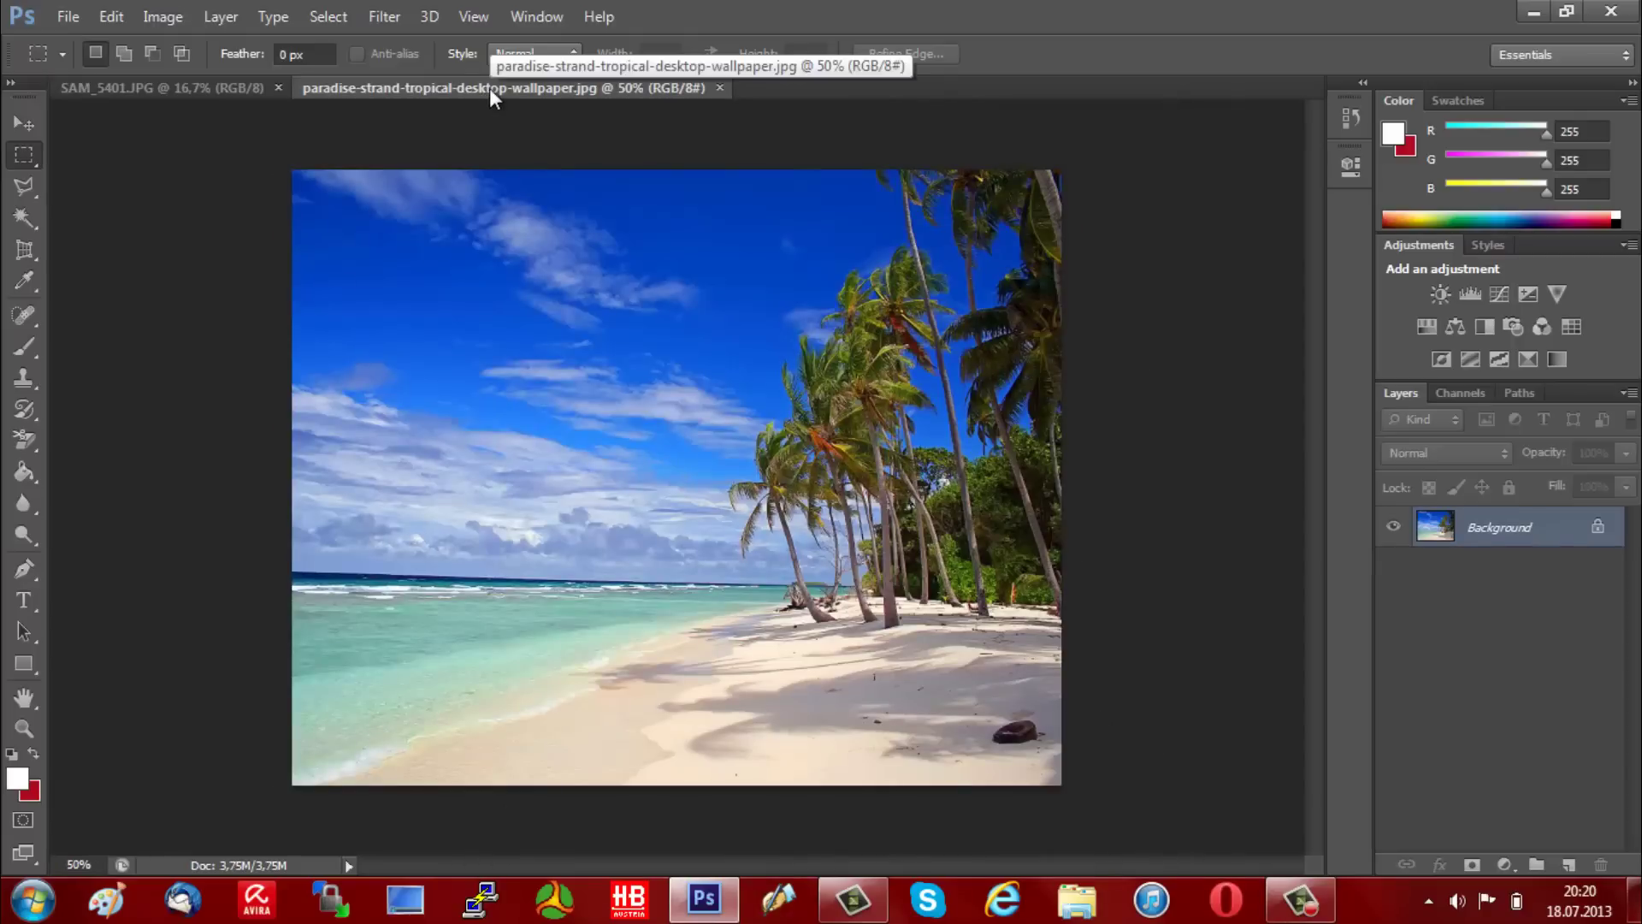
Bring SAM_5401.JPG forward, dismiss the Windows warning, and zoom to 50% on the man.
{"action": "left_click", "coordinate": [140, 88]}
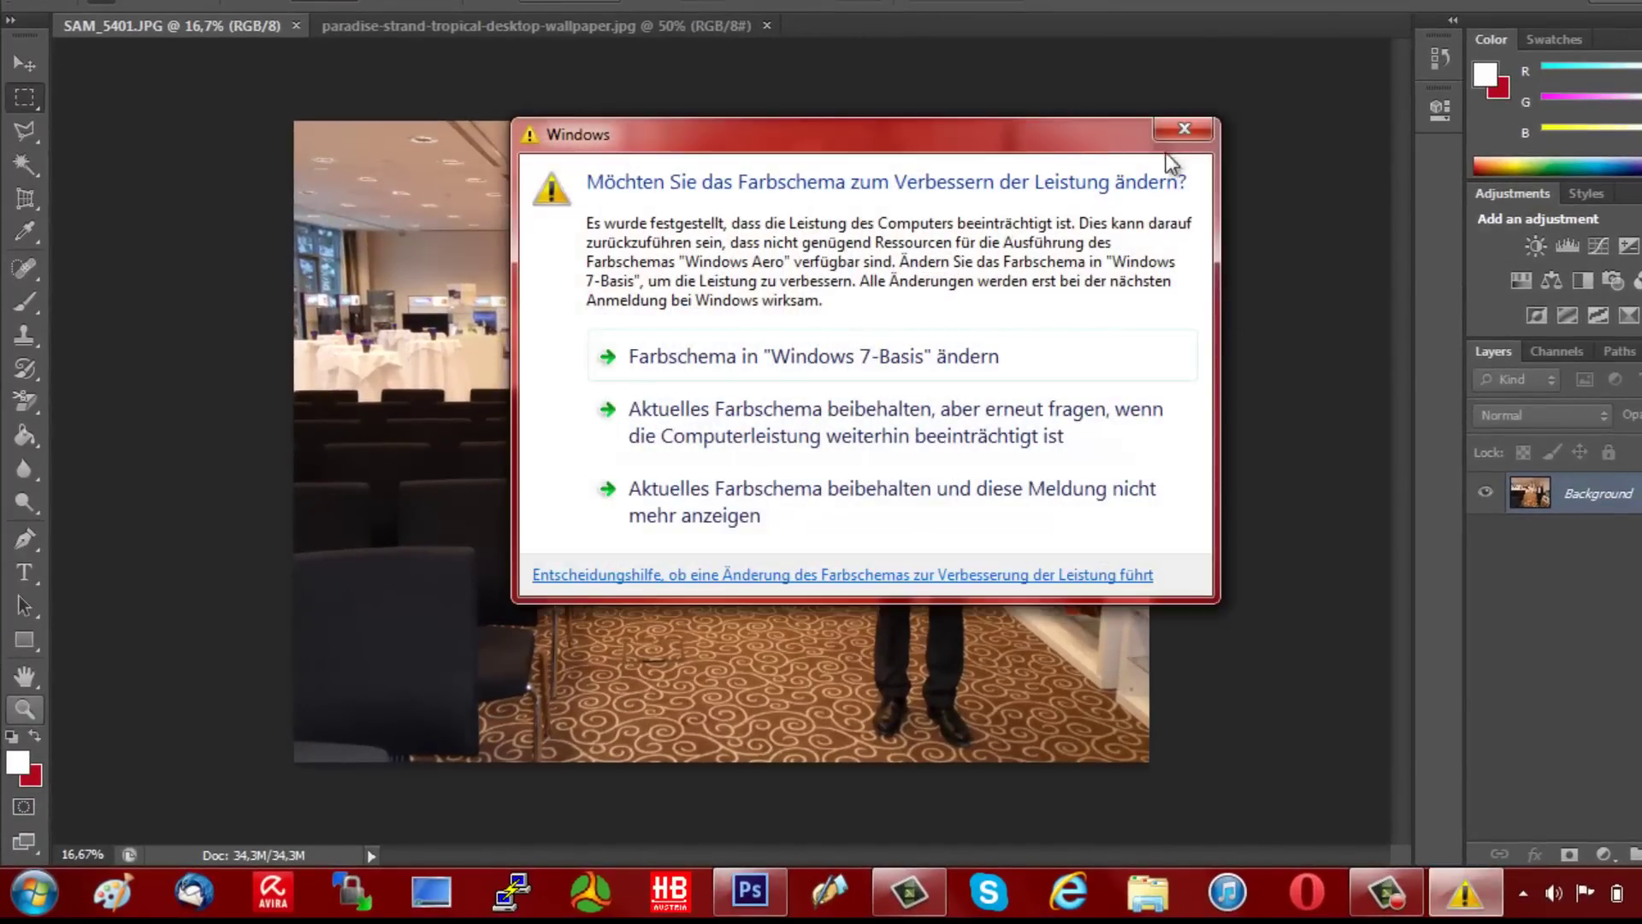
{"action": "left_click", "coordinate": [1184, 128]}
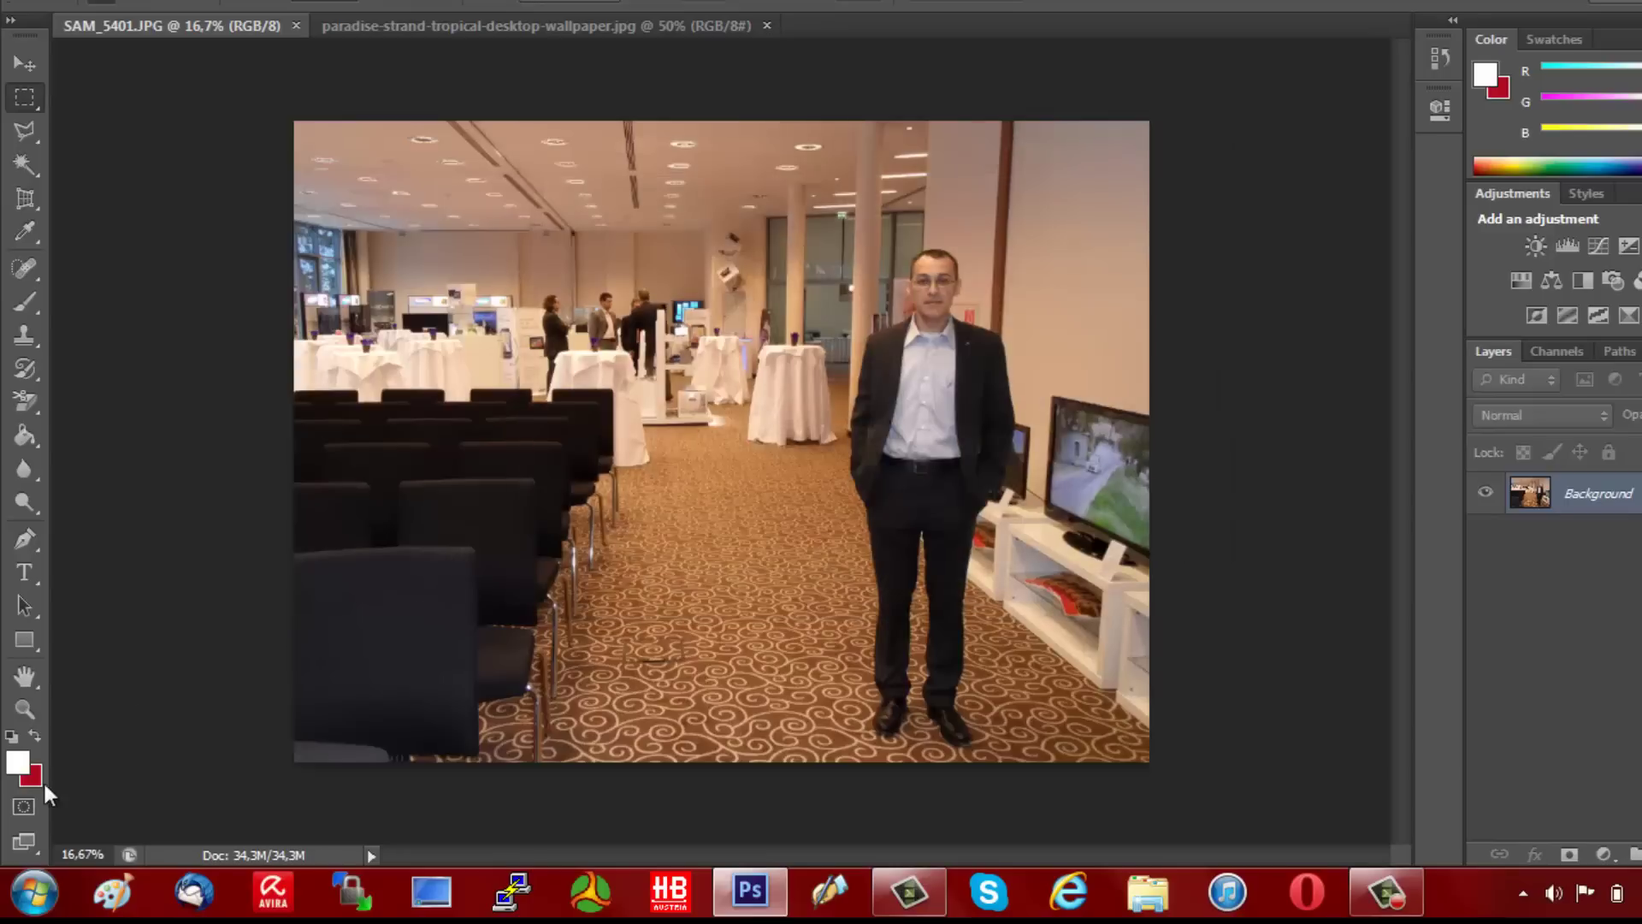
{"action": "left_click", "coordinate": [24, 710]}
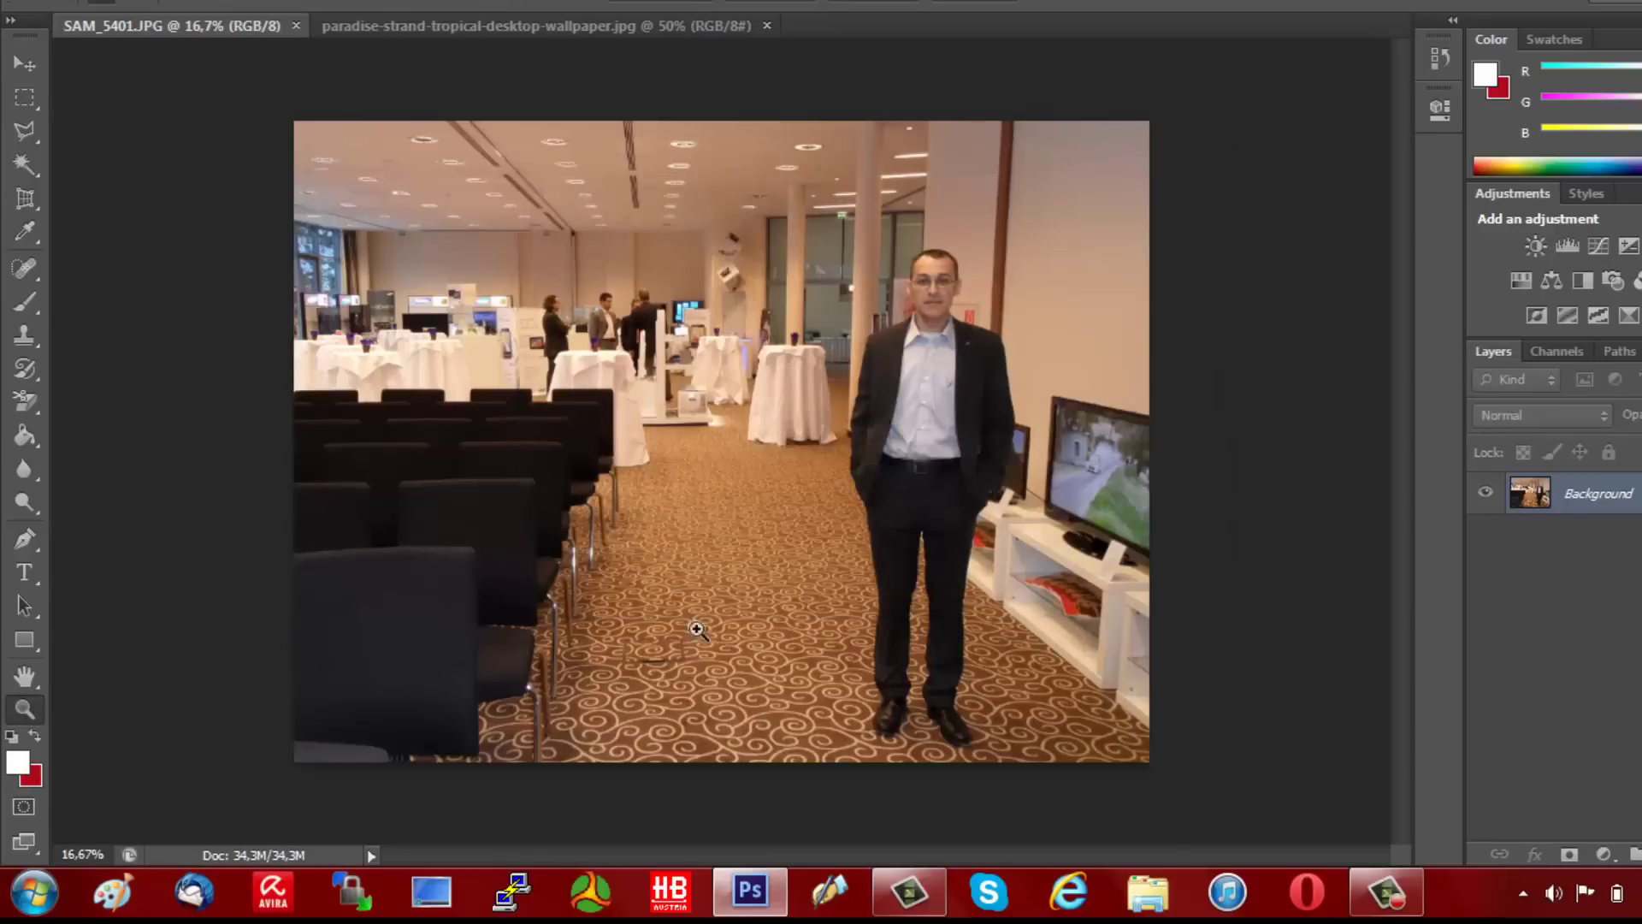
{"action": "left_click", "coordinate": [867, 414]}
{"action": "left_click", "coordinate": [867, 414]}
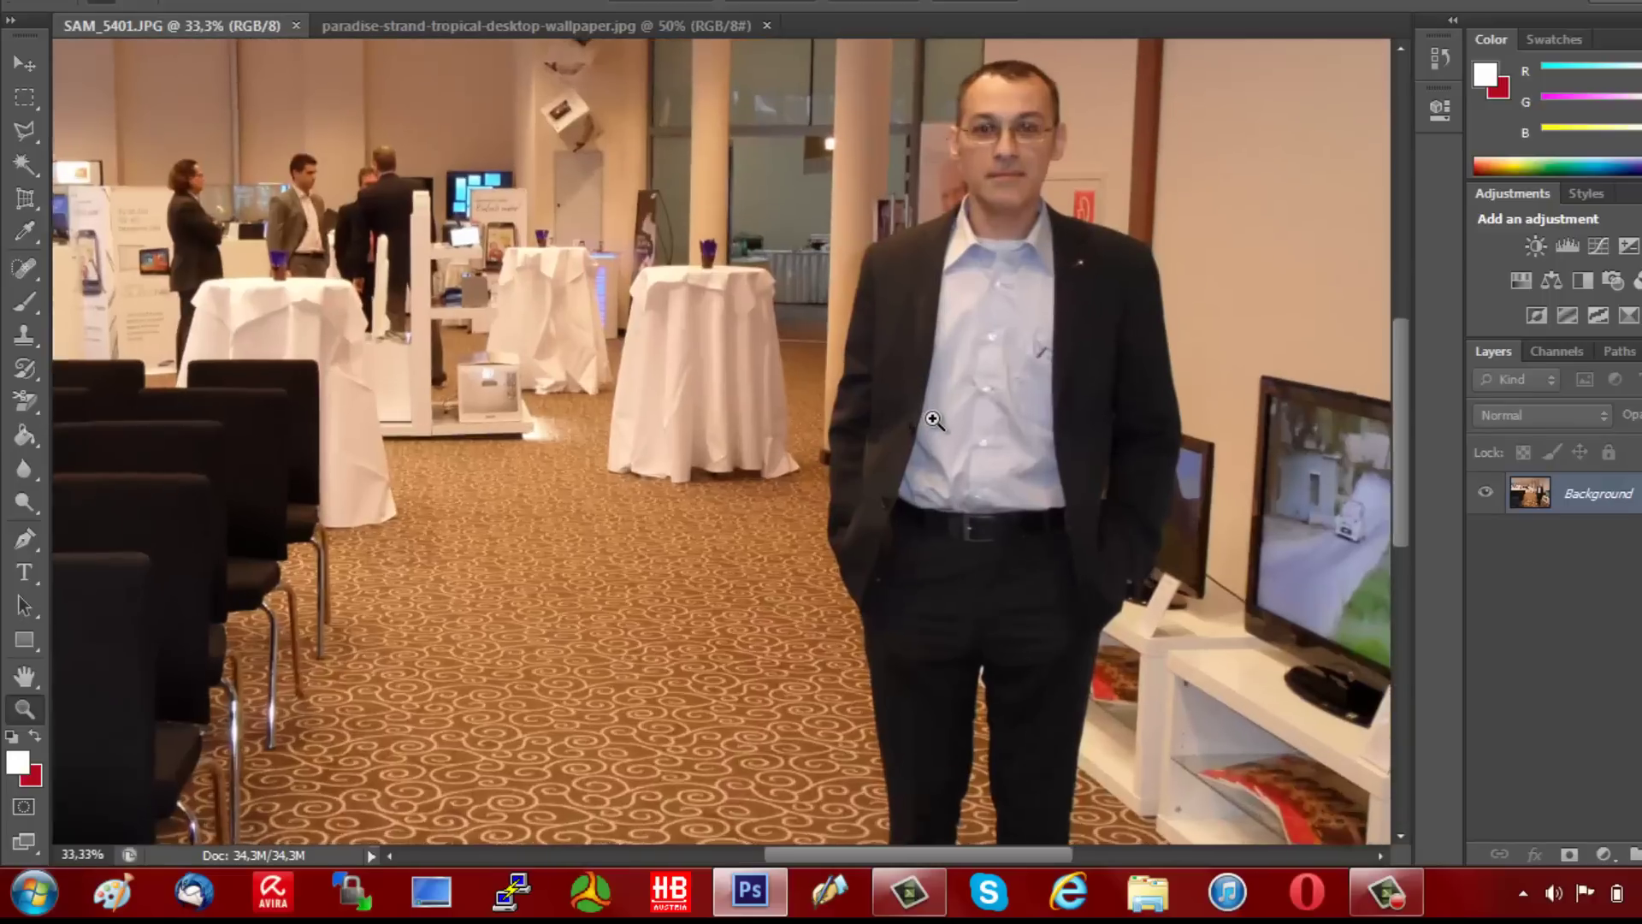
{"action": "left_click", "coordinate": [933, 420]}
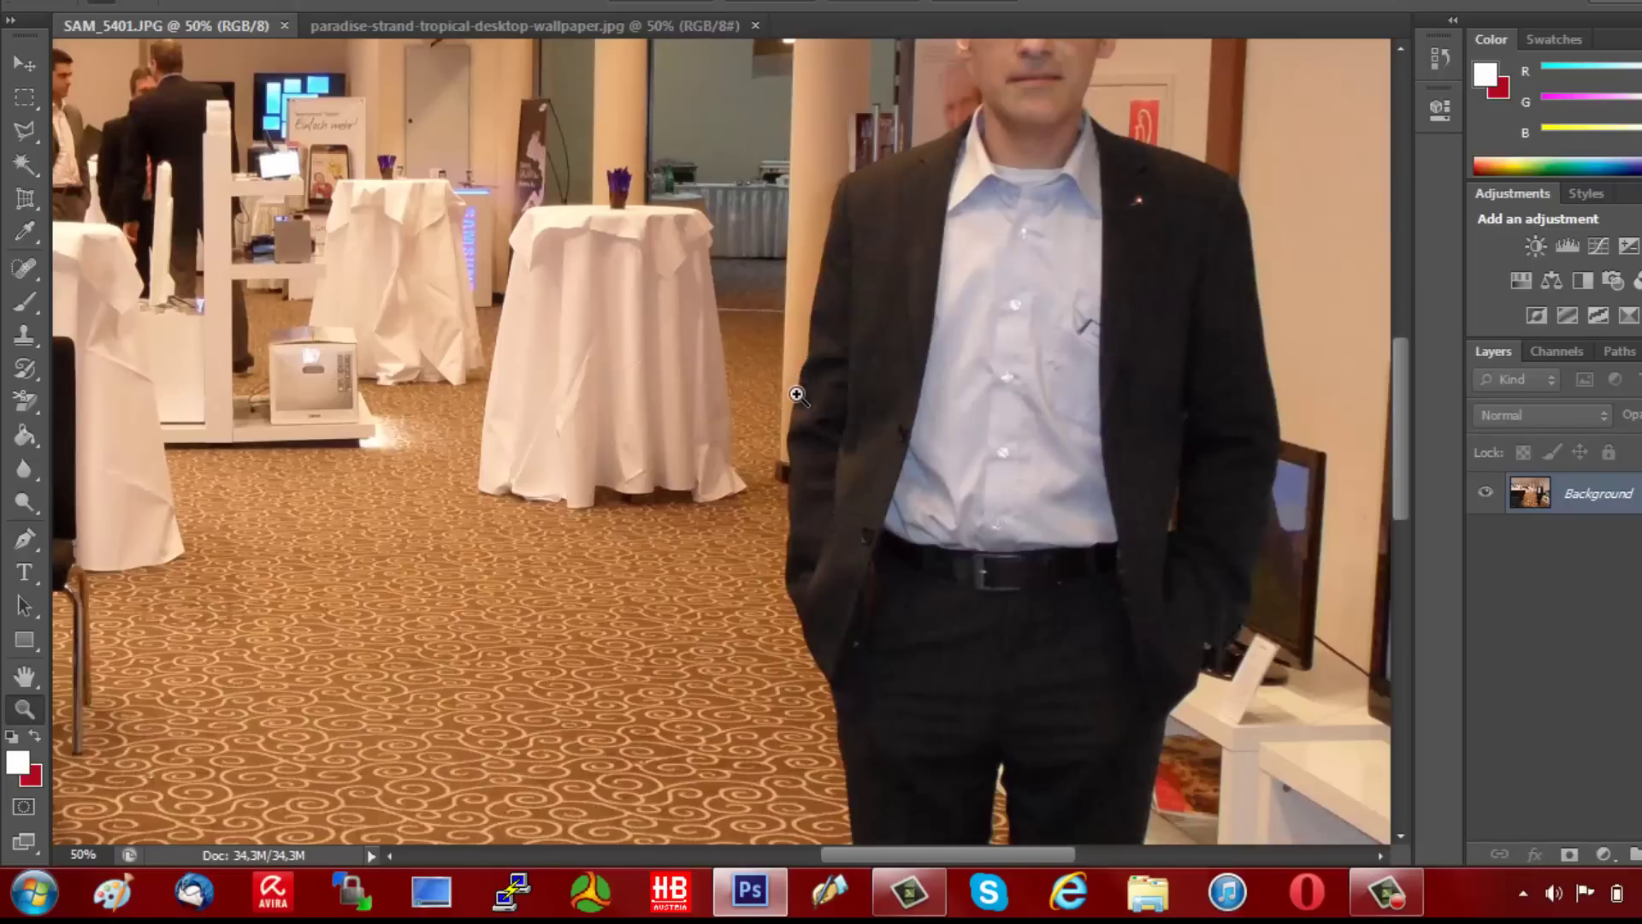
{"action": "left_click", "coordinate": [34, 134]}
{"action": "left_click", "coordinate": [38, 137]}
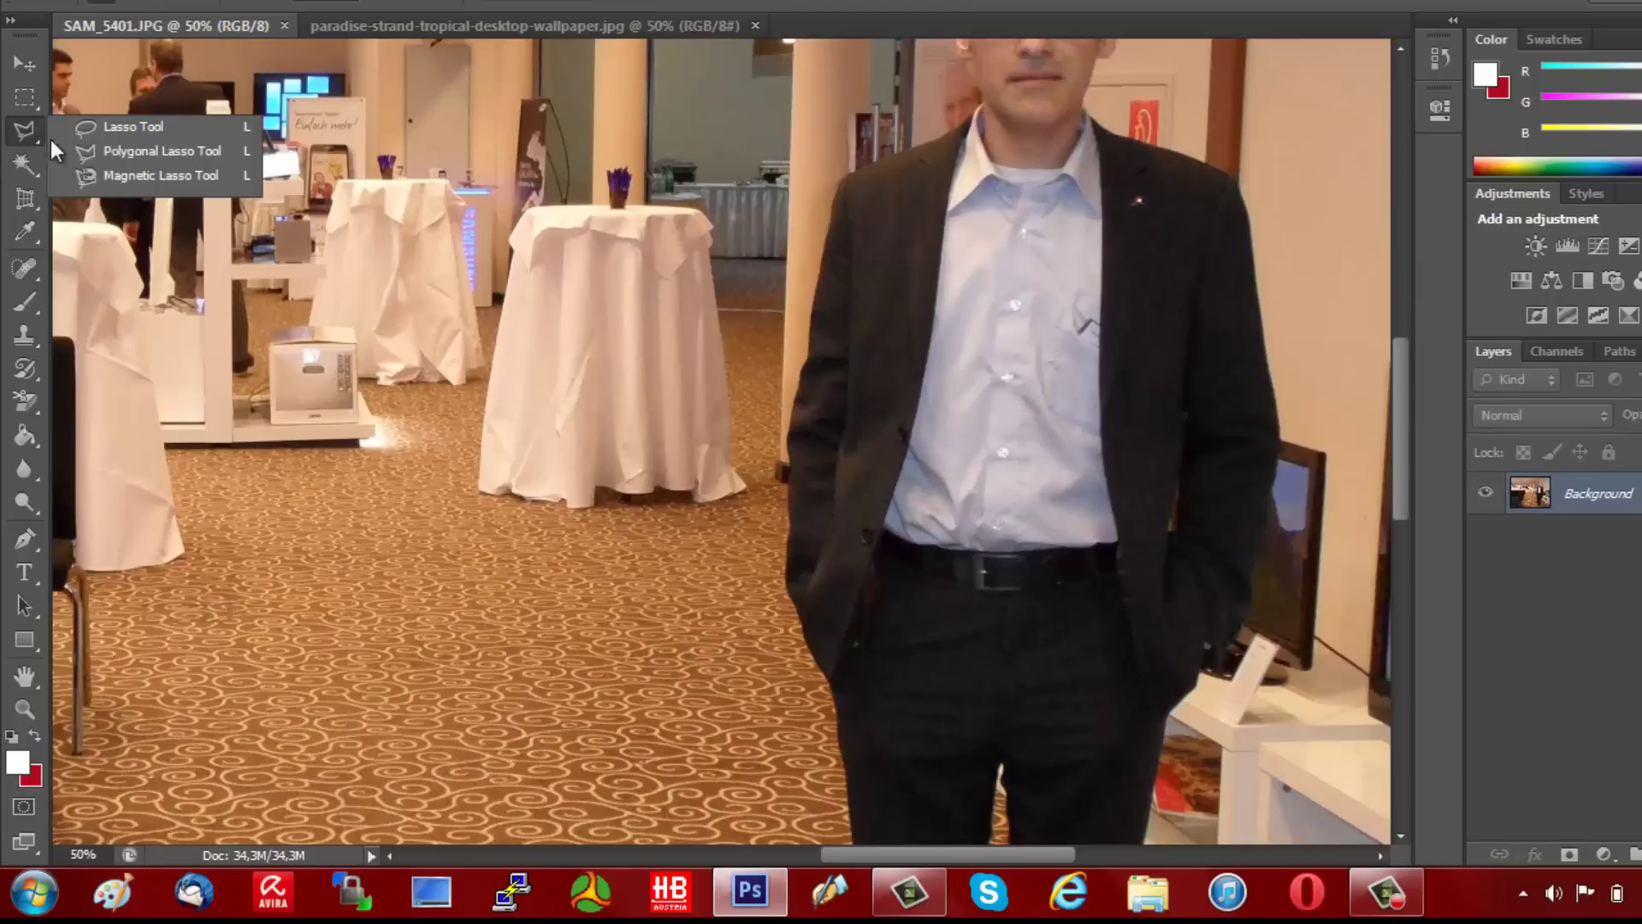
Use the Polygonal Lasso Tool to trace the man's trouser legs and shoes.
{"action": "left_click", "coordinate": [120, 150]}
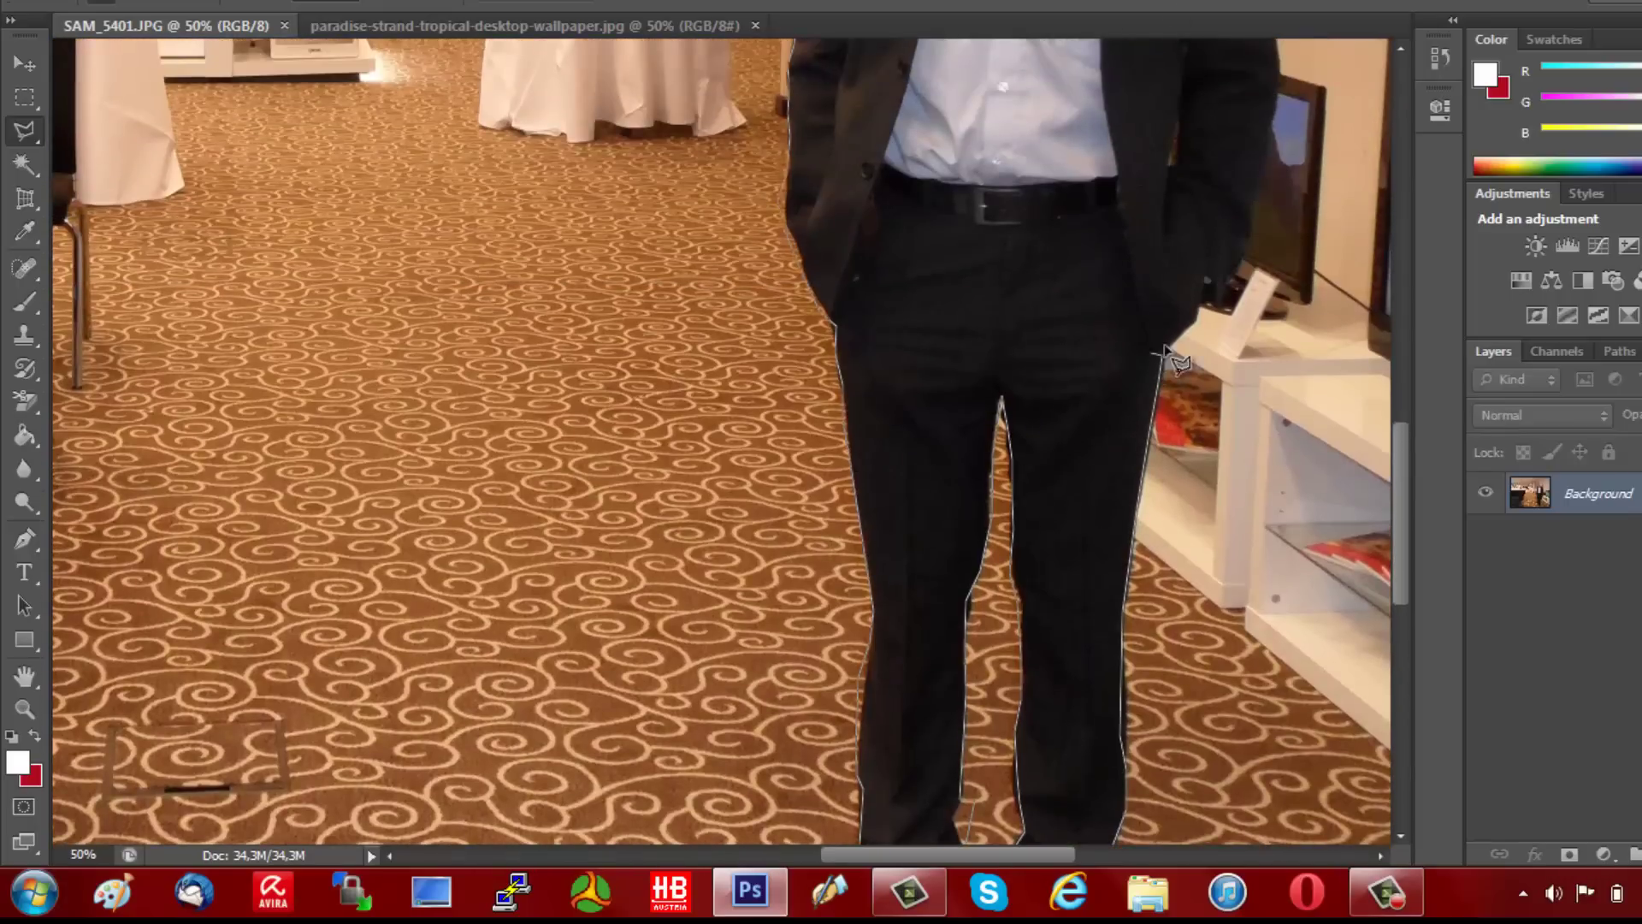
Extend the lasso outline up the trouser and jacket edge past the hand.
{"action": "left_click", "coordinate": [1184, 332]}
{"action": "left_click", "coordinate": [1202, 307]}
{"action": "left_click", "coordinate": [1245, 264]}
{"action": "left_click", "coordinate": [1257, 220]}
{"action": "left_click", "coordinate": [1272, 167]}
{"action": "left_click", "coordinate": [1279, 92]}
Trace the shoulder and head, then close the selection around the whole man.
{"action": "left_click_drag", "start_coordinate": [1297, 58], "coordinate": [1258, 321]}
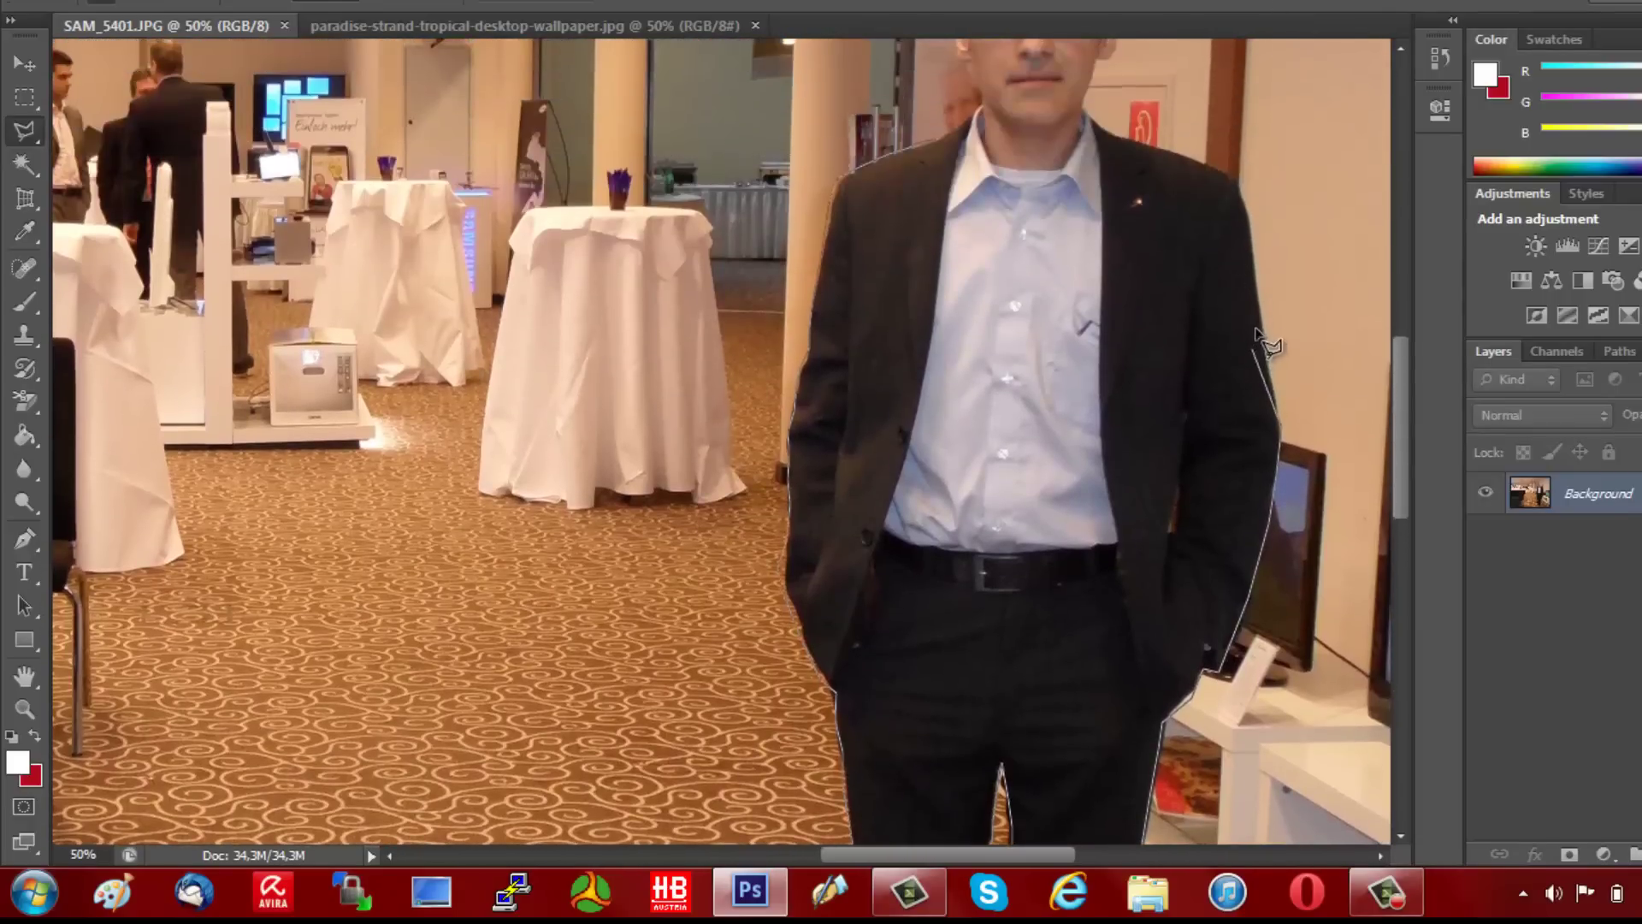
{"action": "left_click", "coordinate": [1238, 180]}
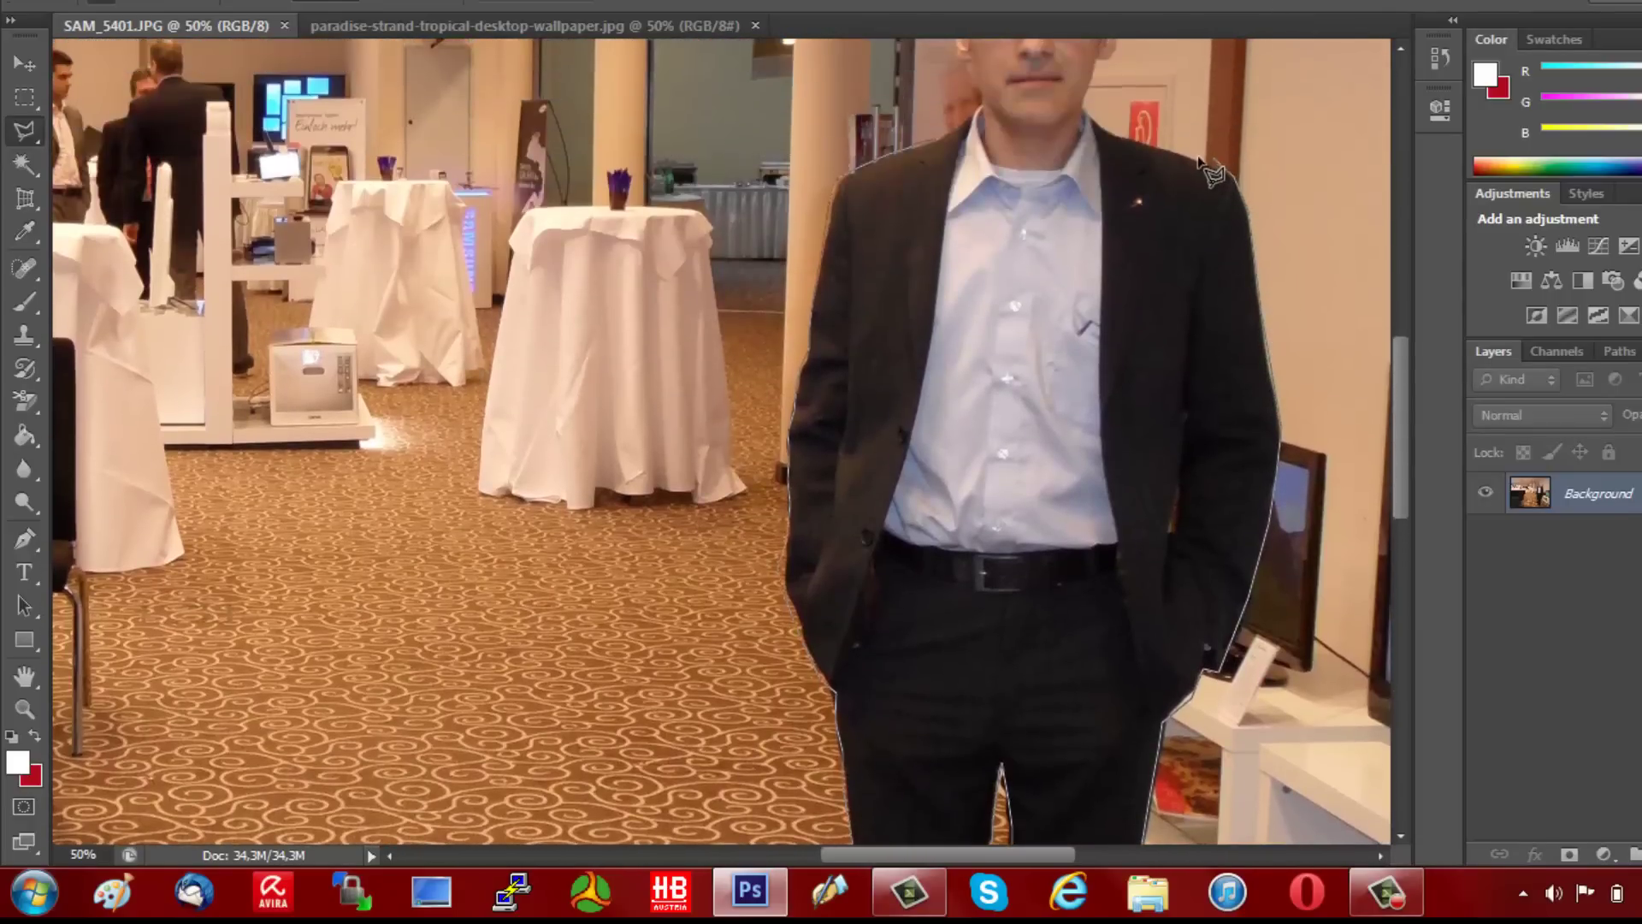
{"action": "left_click", "coordinate": [1085, 109]}
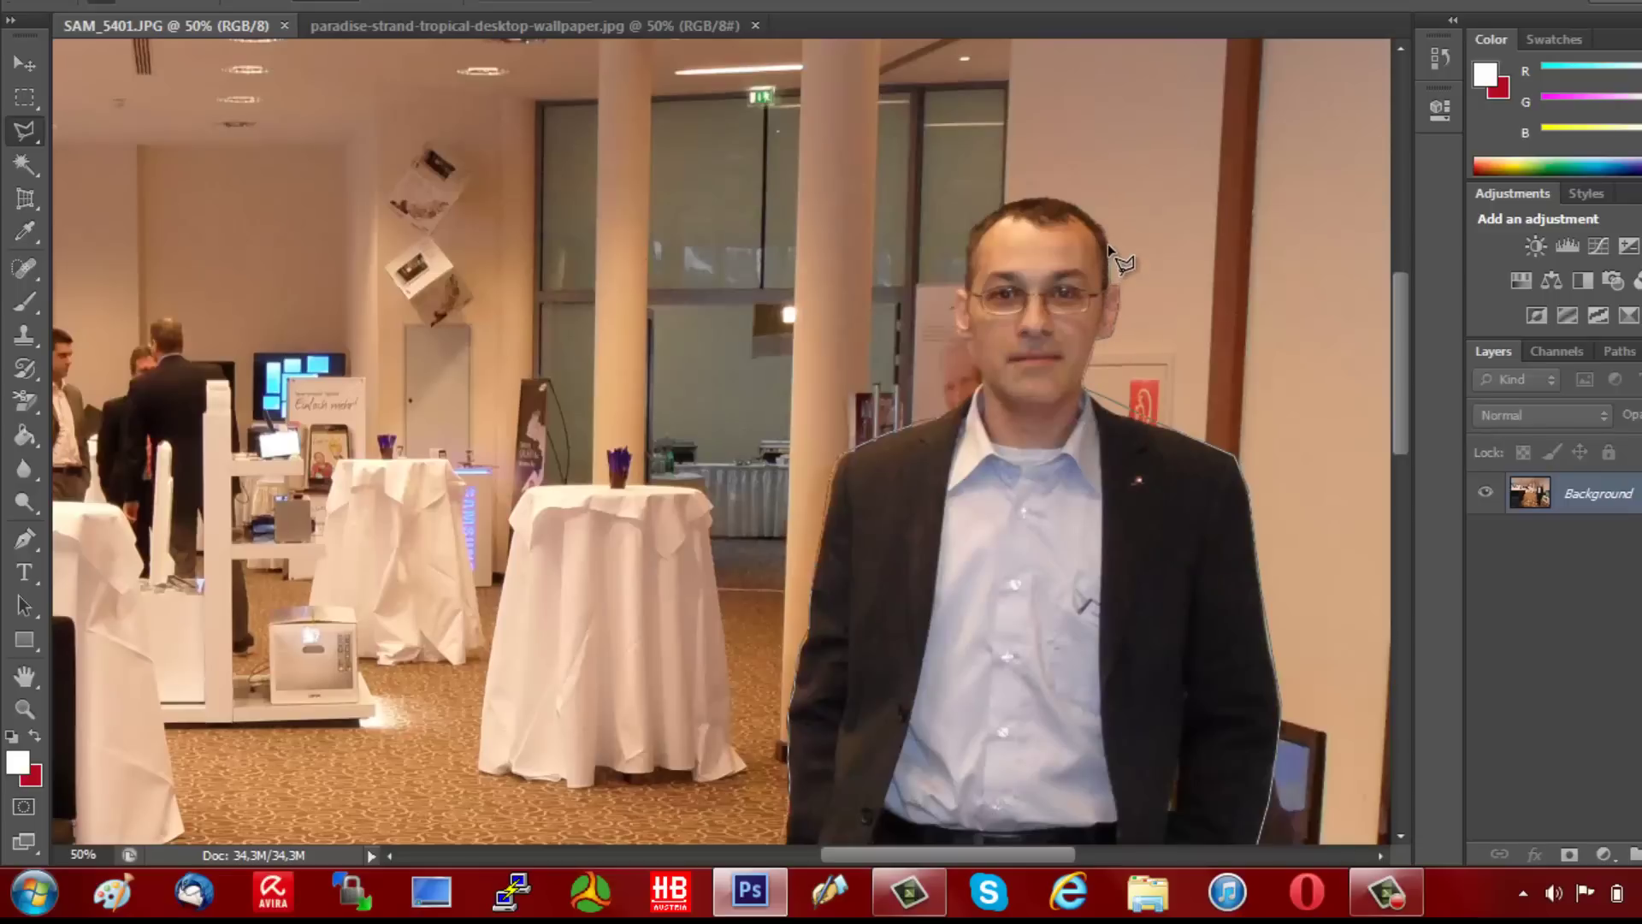
{"action": "left_click", "coordinate": [1053, 203]}
{"action": "double_click", "coordinate": [942, 418]}
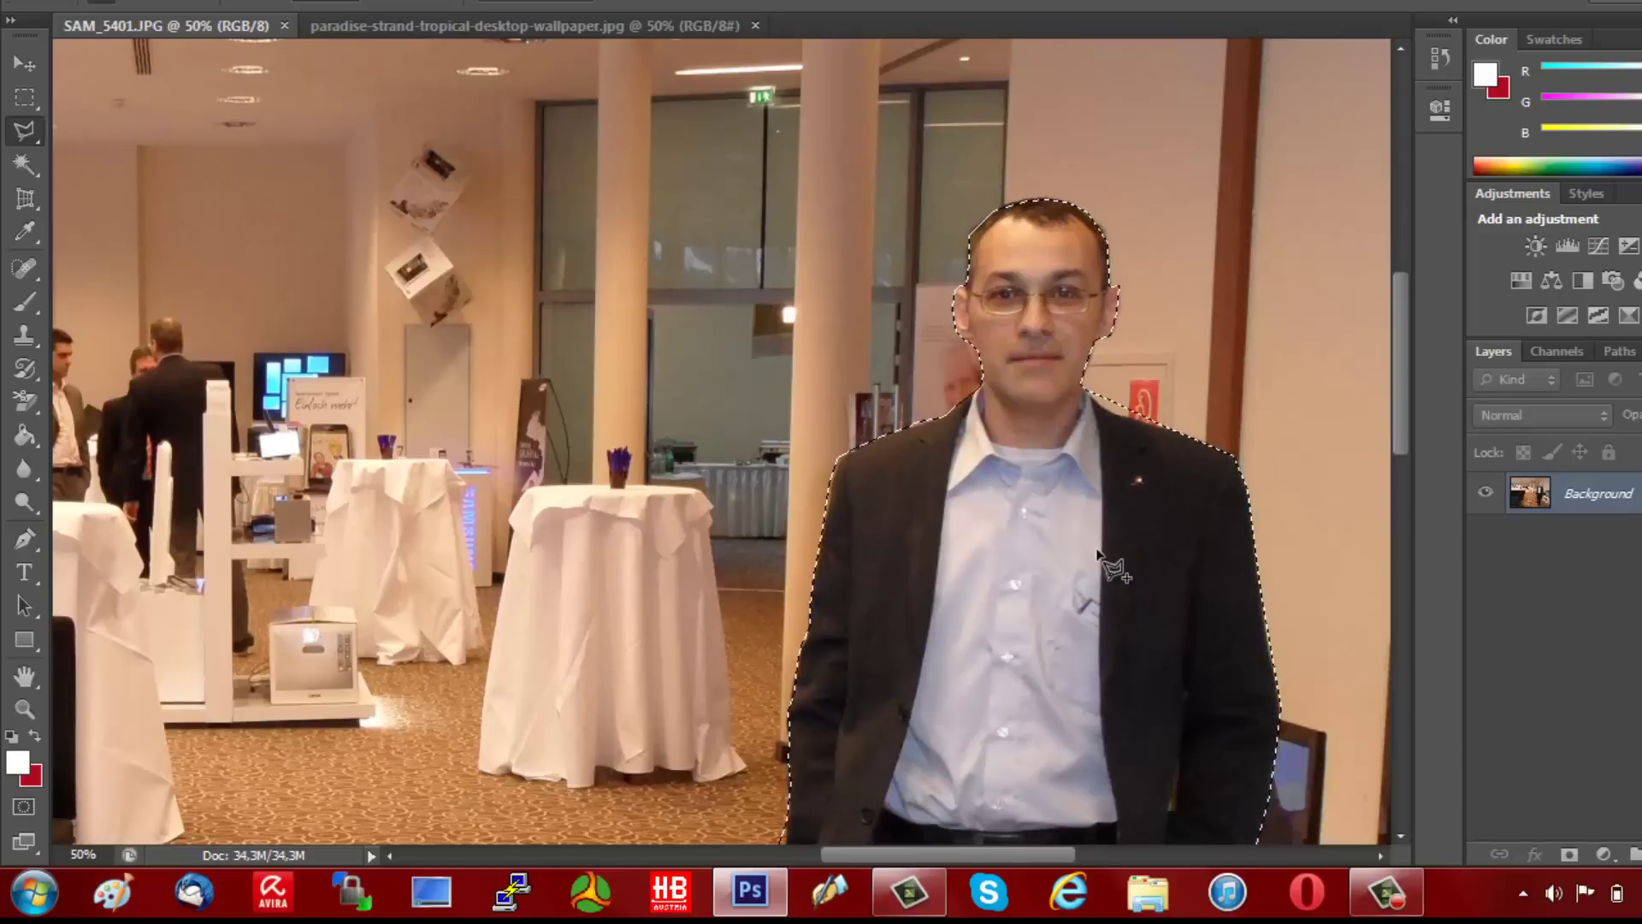
Swap colours and fill the selection, then paste the man into the beach image as Layer 1.
{"action": "key", "text": "x"}
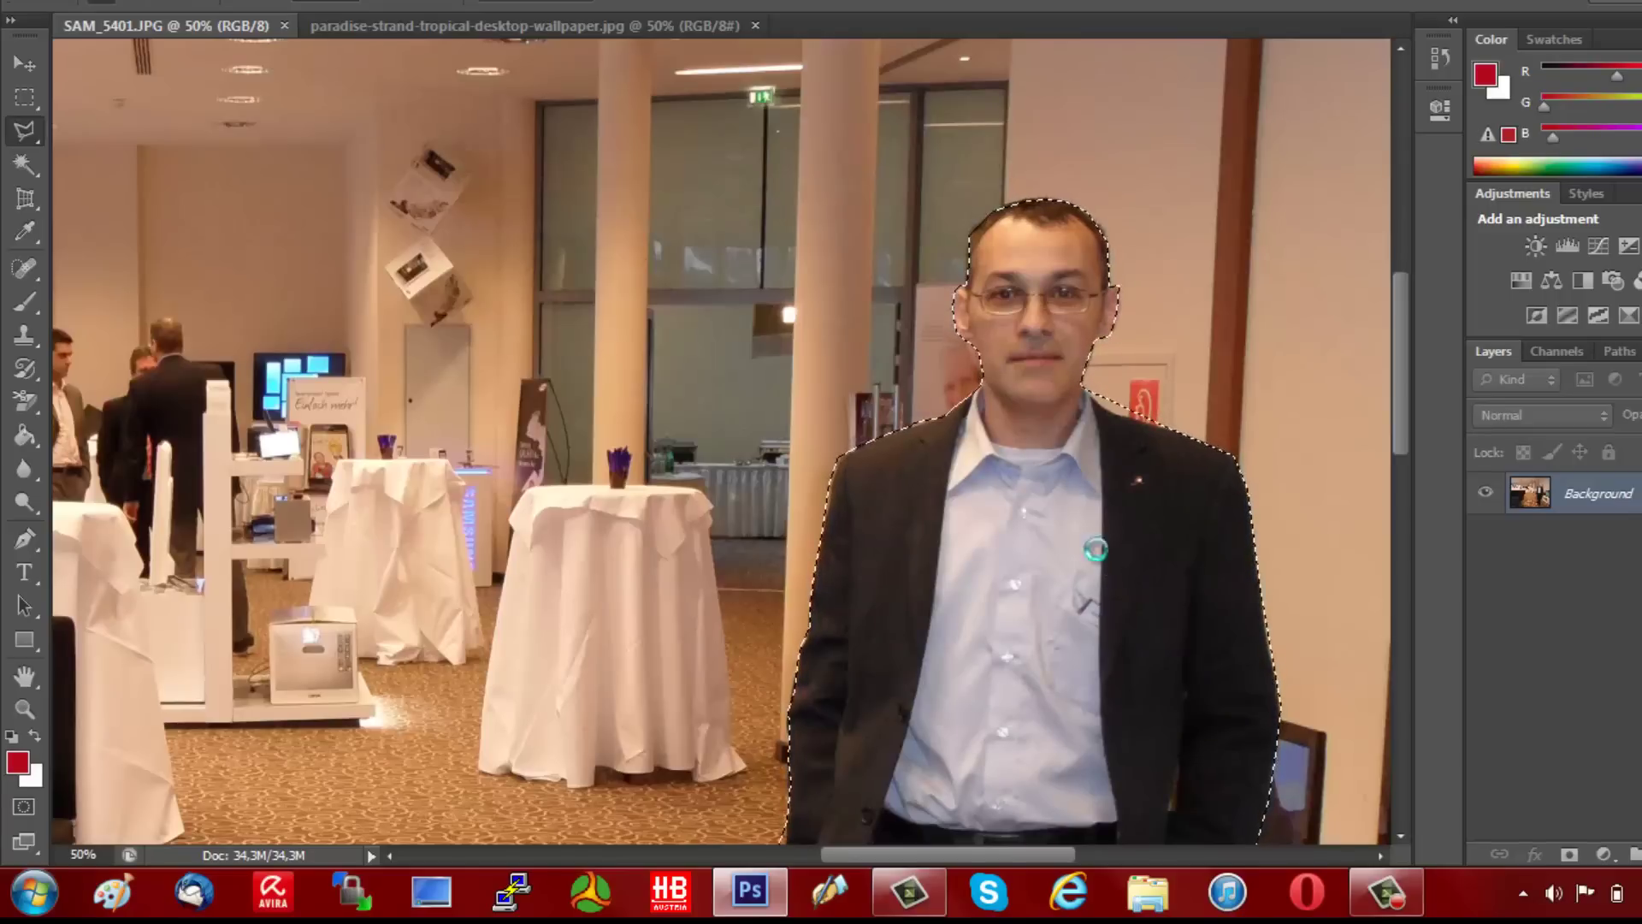
{"action": "key", "text": "ctrl+BackSpace"}
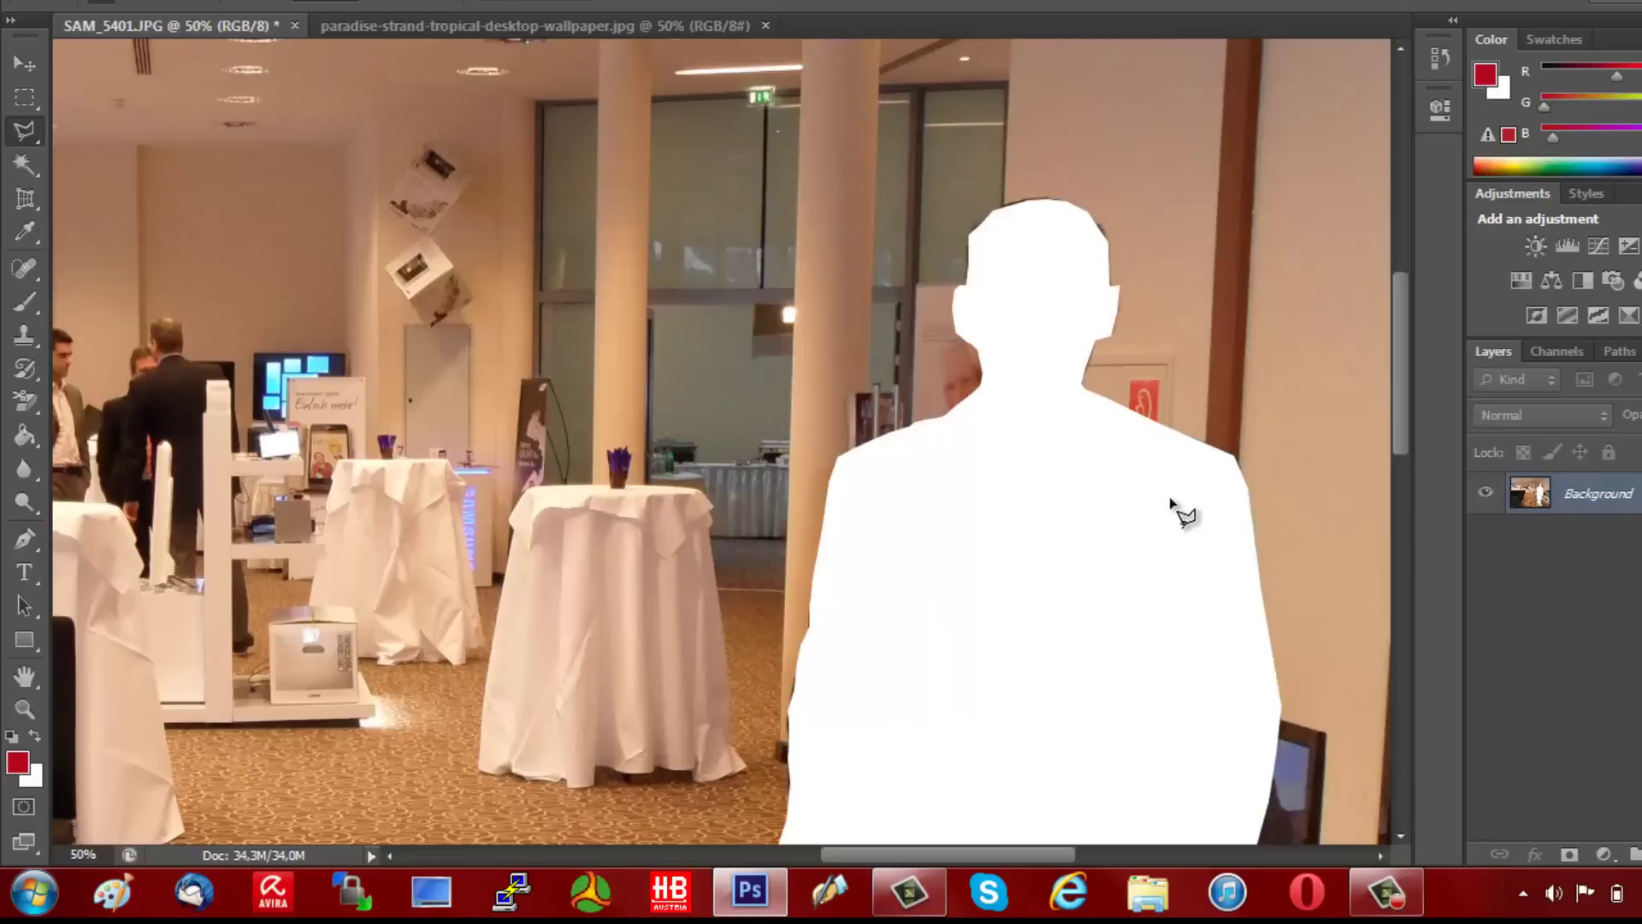
{"action": "left_click", "coordinate": [435, 24]}
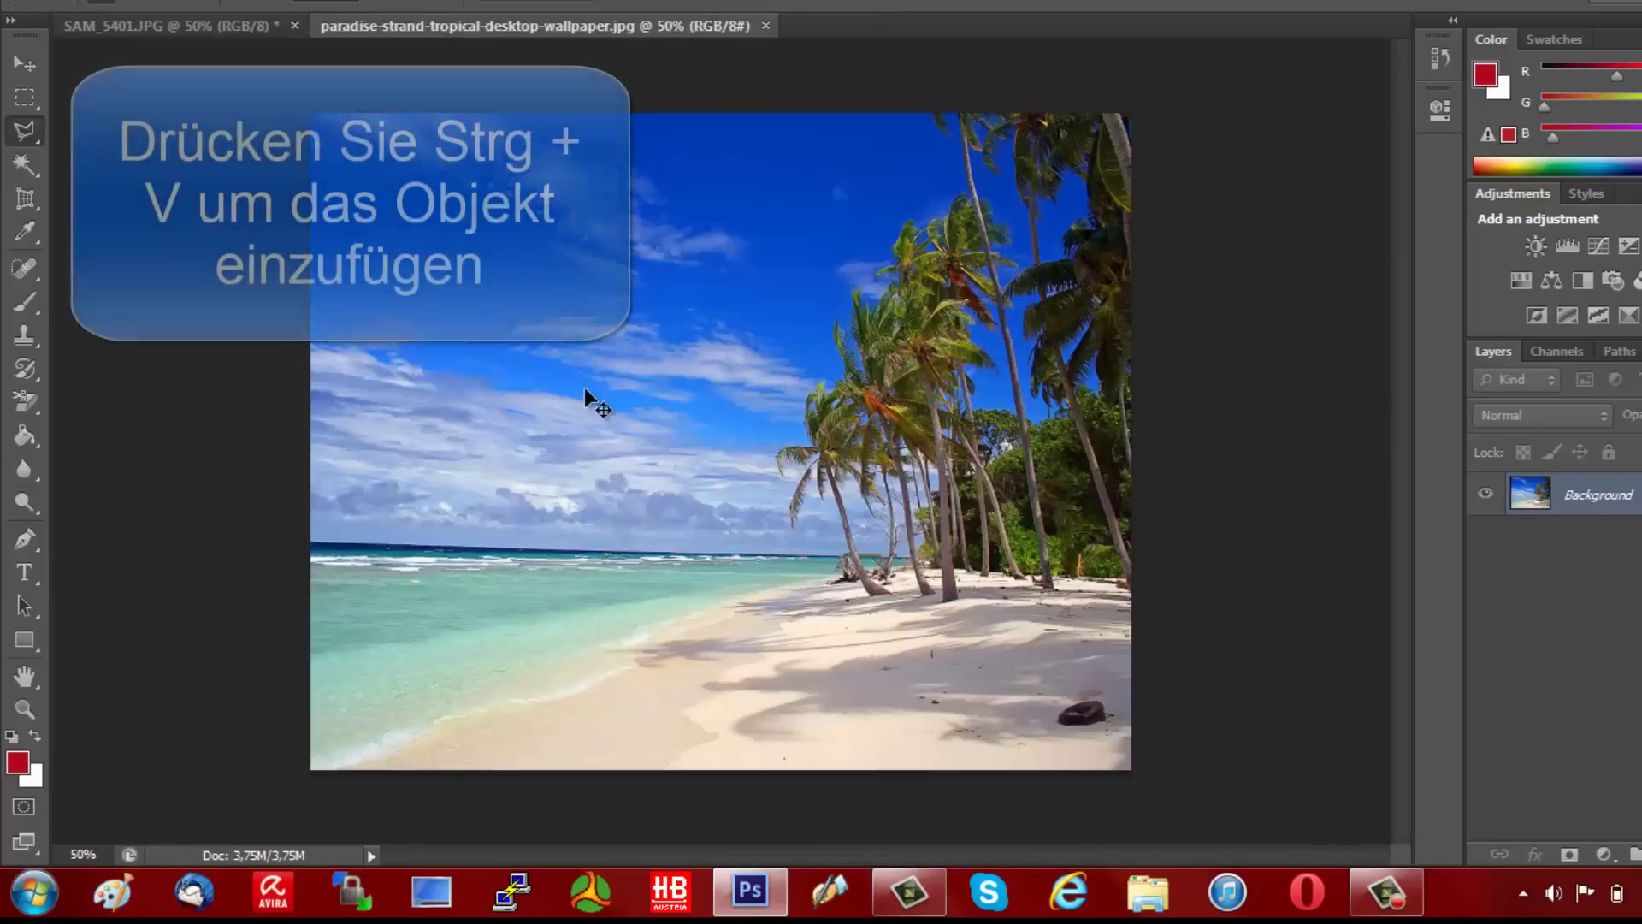
{"action": "key", "text": "ctrl+v"}
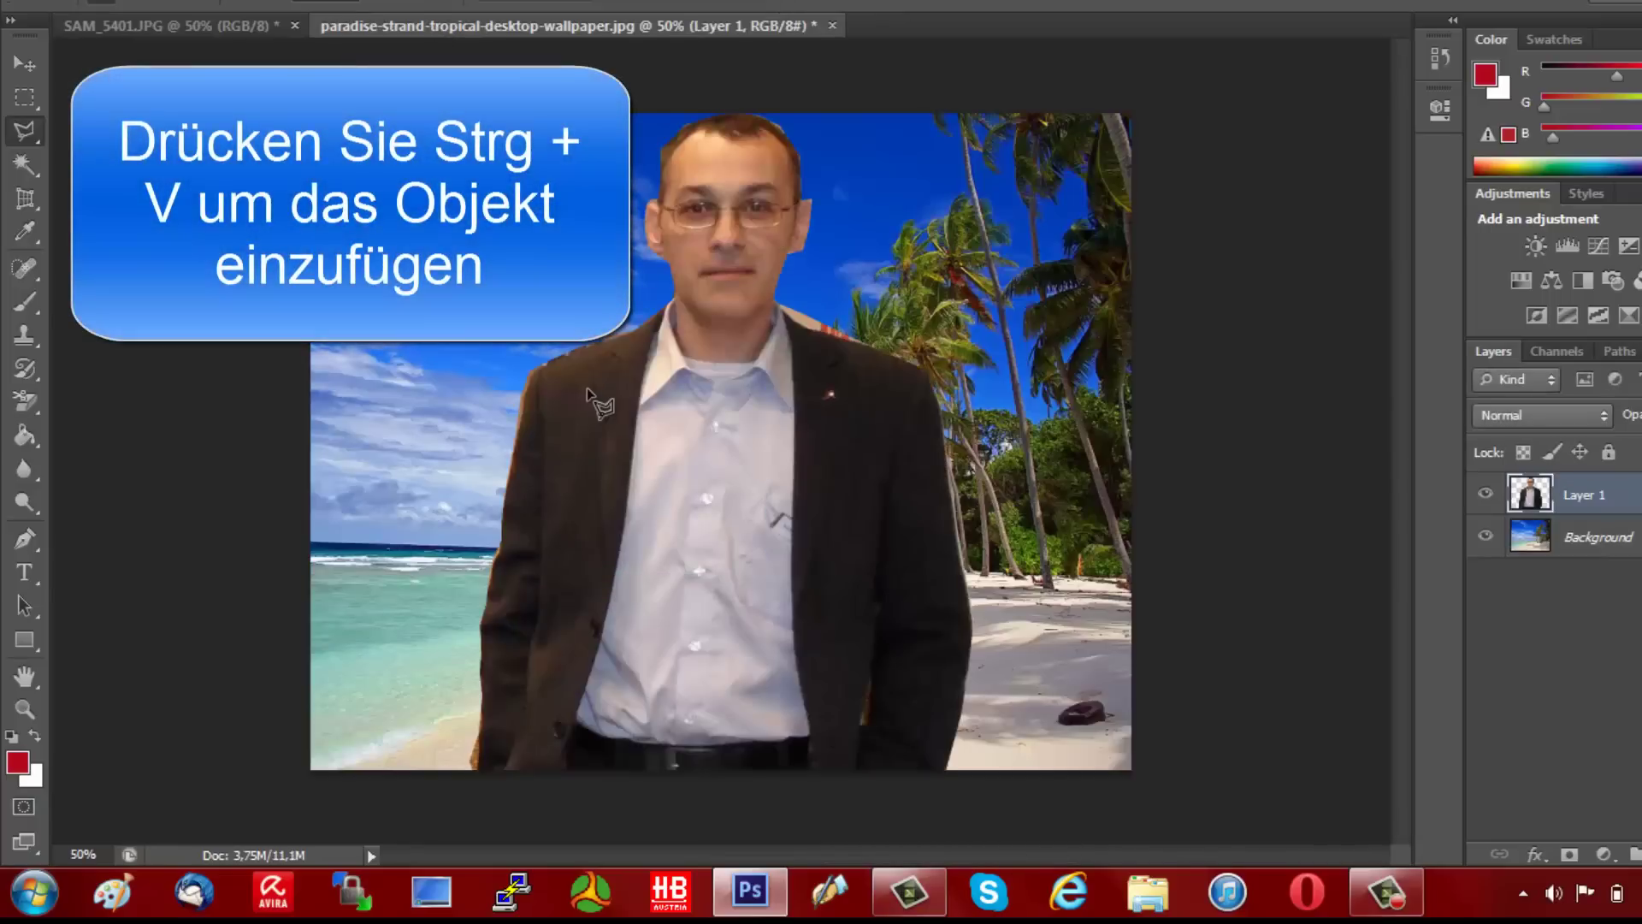
Roughly shrink the pasted man and position him on the beach.
{"action": "left_click", "coordinate": [27, 63]}
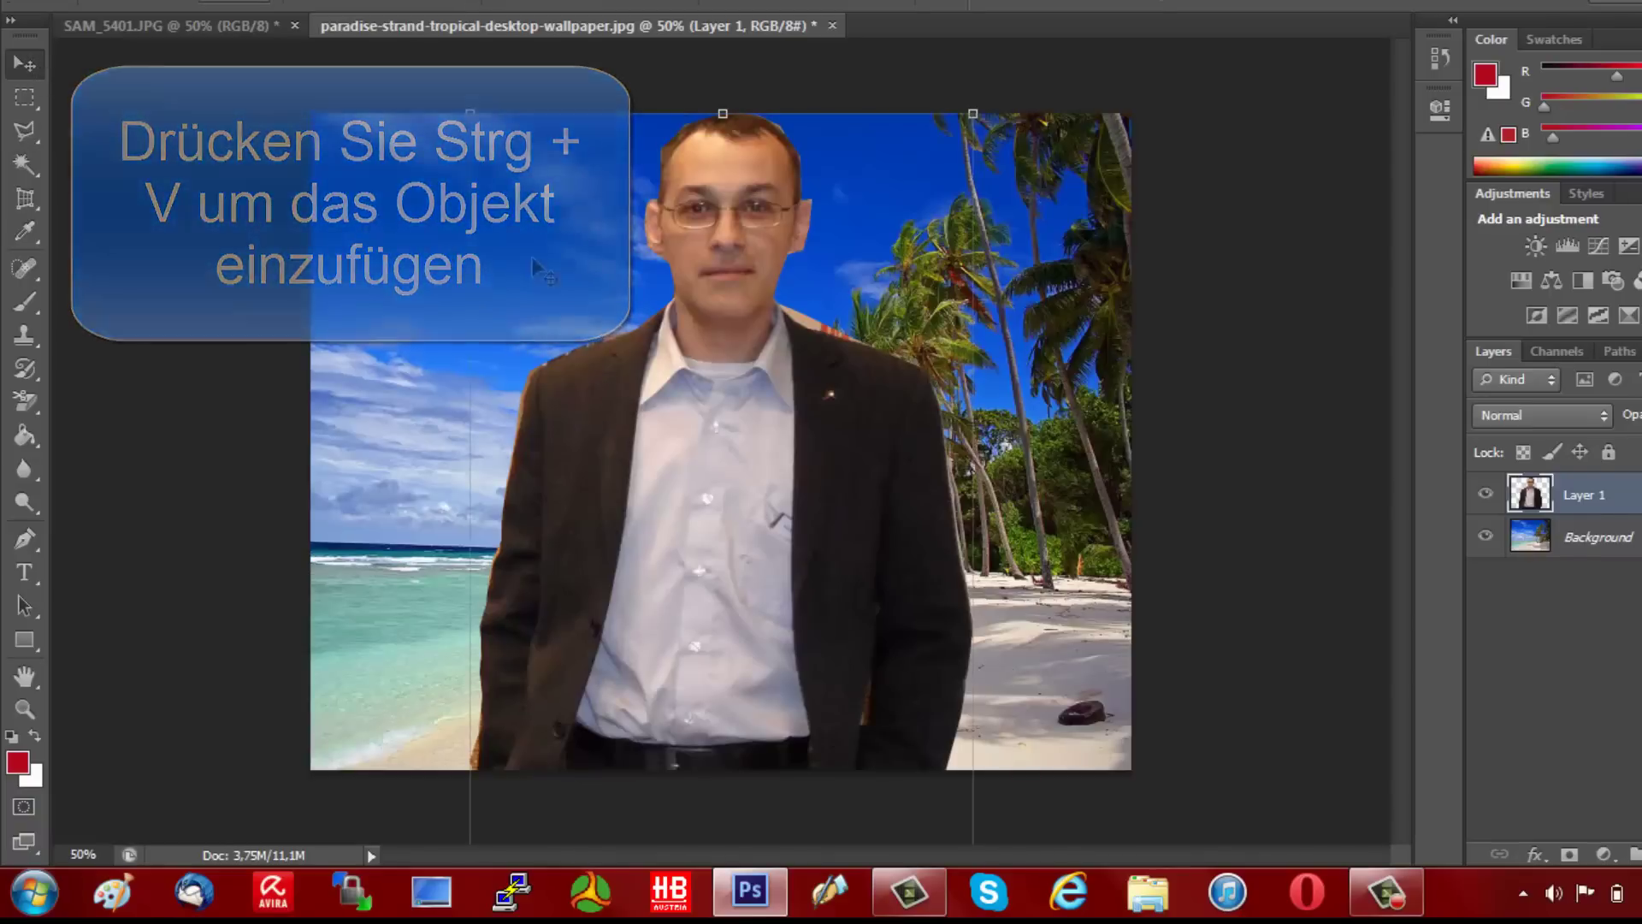
{"action": "left_click_drag", "start_coordinate": [473, 117], "coordinate": [699, 399]}
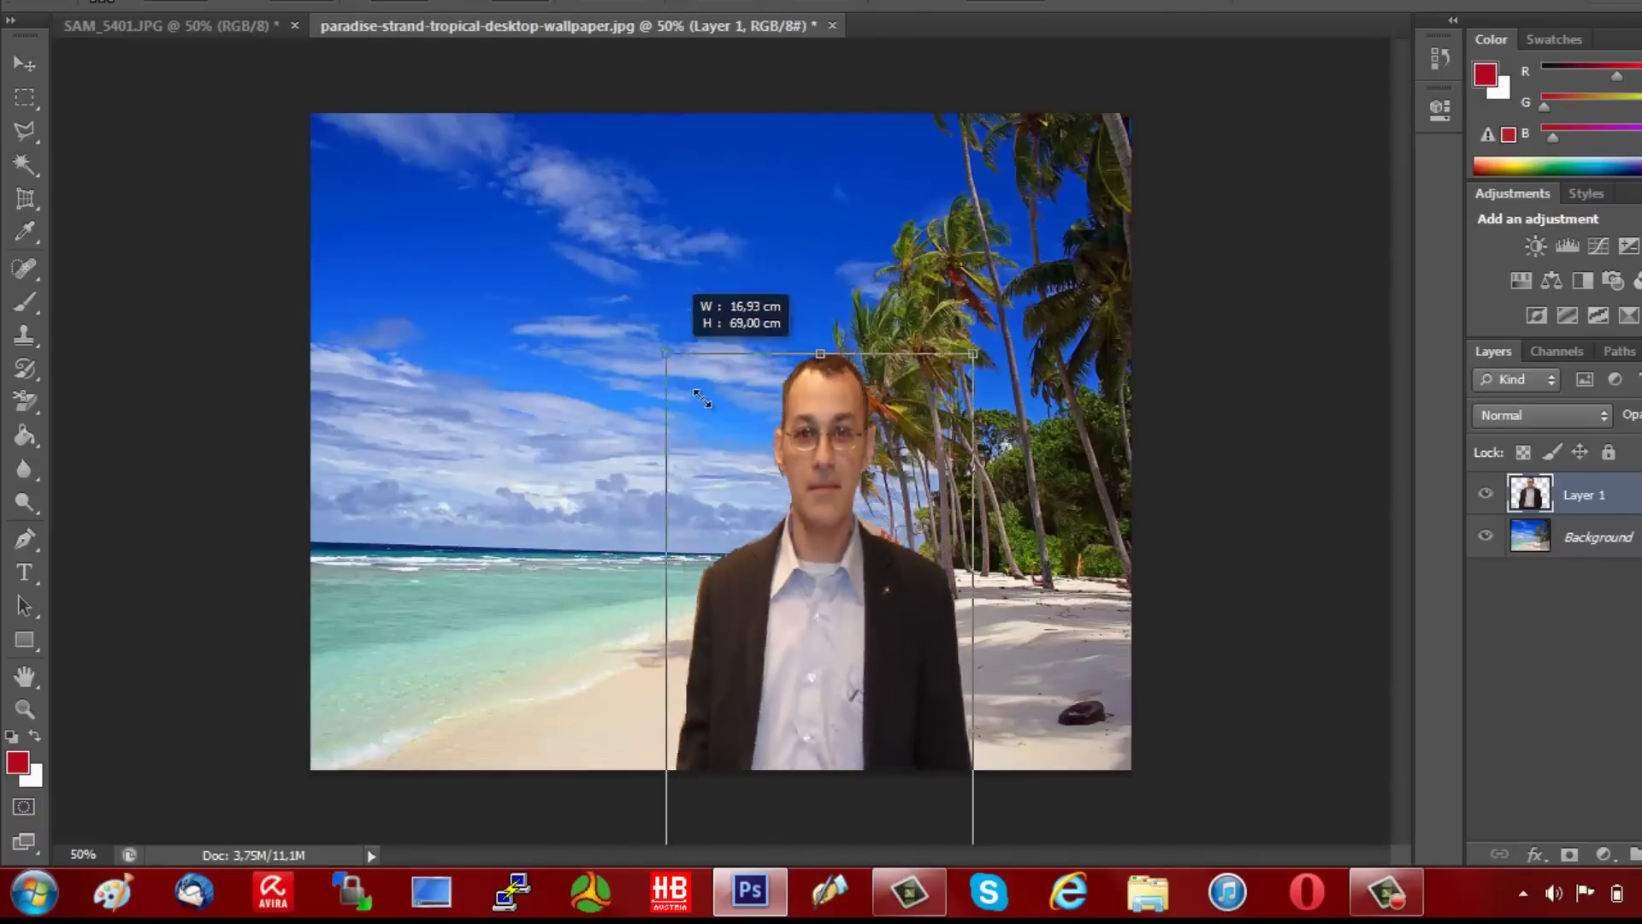
{"action": "left_click_drag", "start_coordinate": [799, 536], "coordinate": [672, 292]}
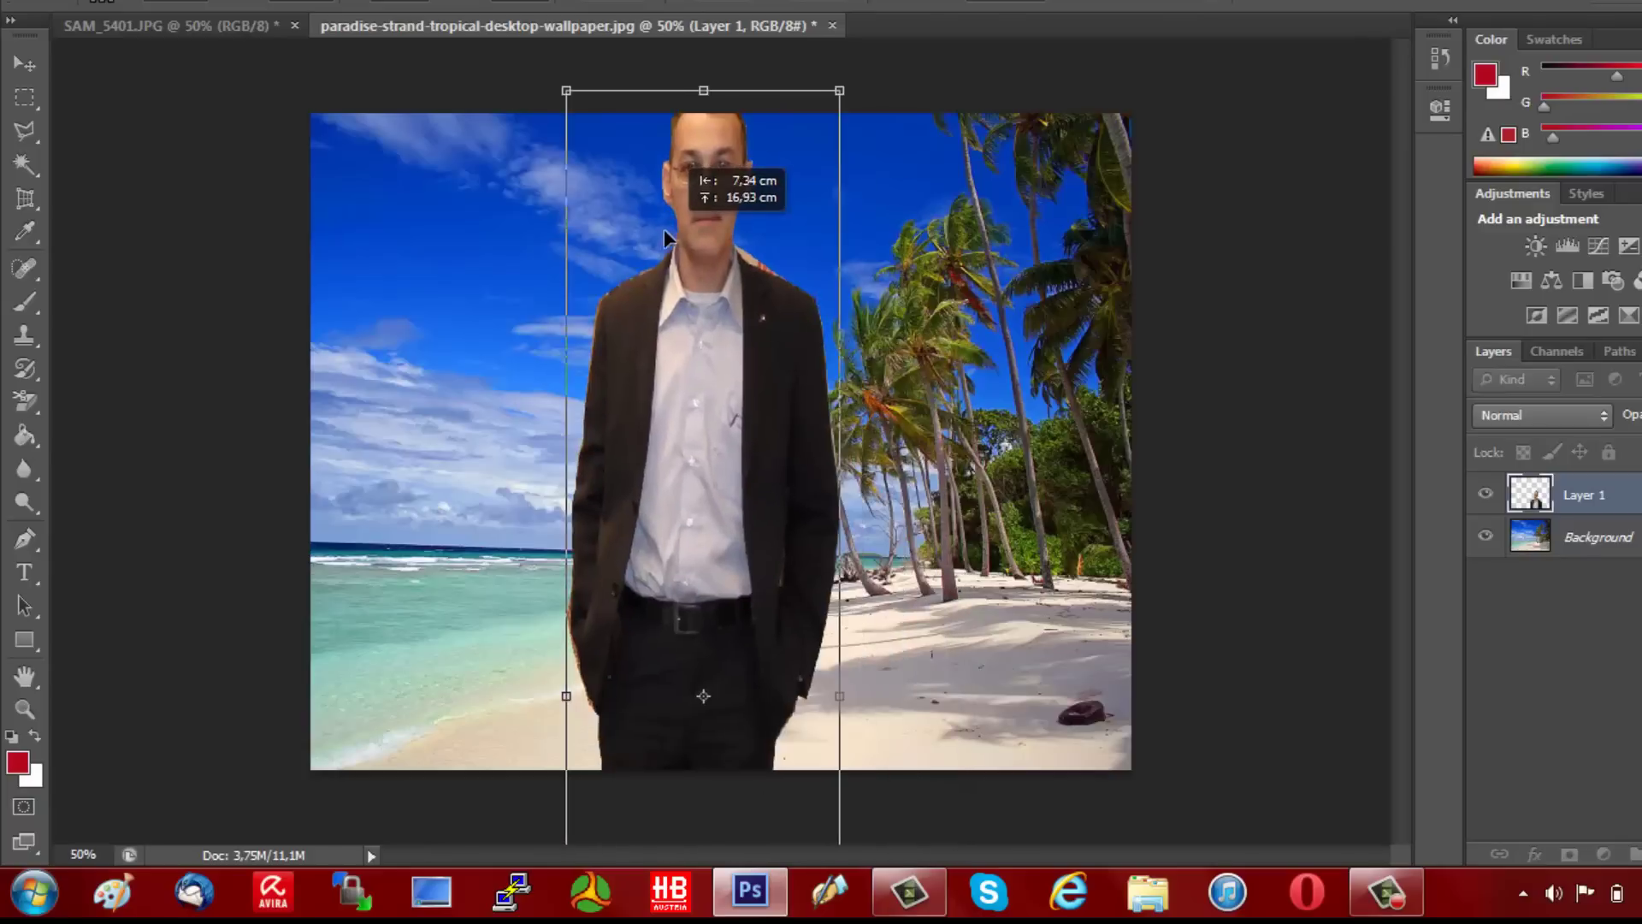
{"action": "left_click_drag", "start_coordinate": [713, 164], "coordinate": [720, 268]}
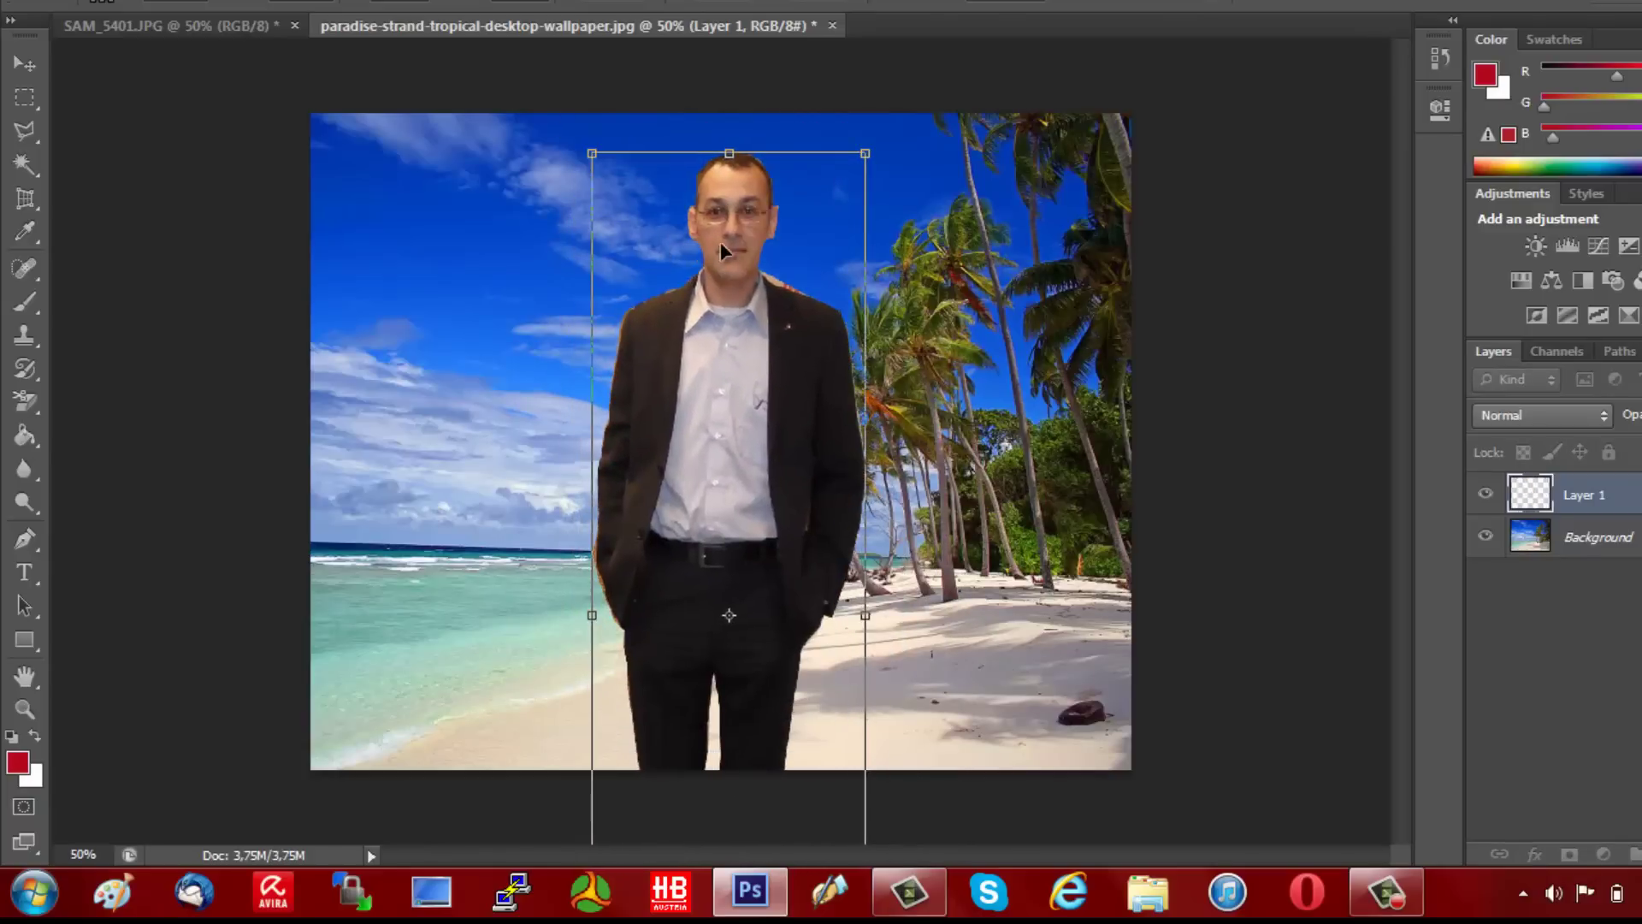
{"action": "mouse_move", "coordinate": [727, 158]}
{"action": "left_mouse_down"}
{"action": "mouse_move", "coordinate": [734, 598]}
{"action": "mouse_move", "coordinate": [686, 246]}
{"action": "mouse_move", "coordinate": [919, 351]}
{"action": "mouse_move", "coordinate": [930, 301]}
{"action": "mouse_move", "coordinate": [932, 357]}
{"action": "left_mouse_up"}
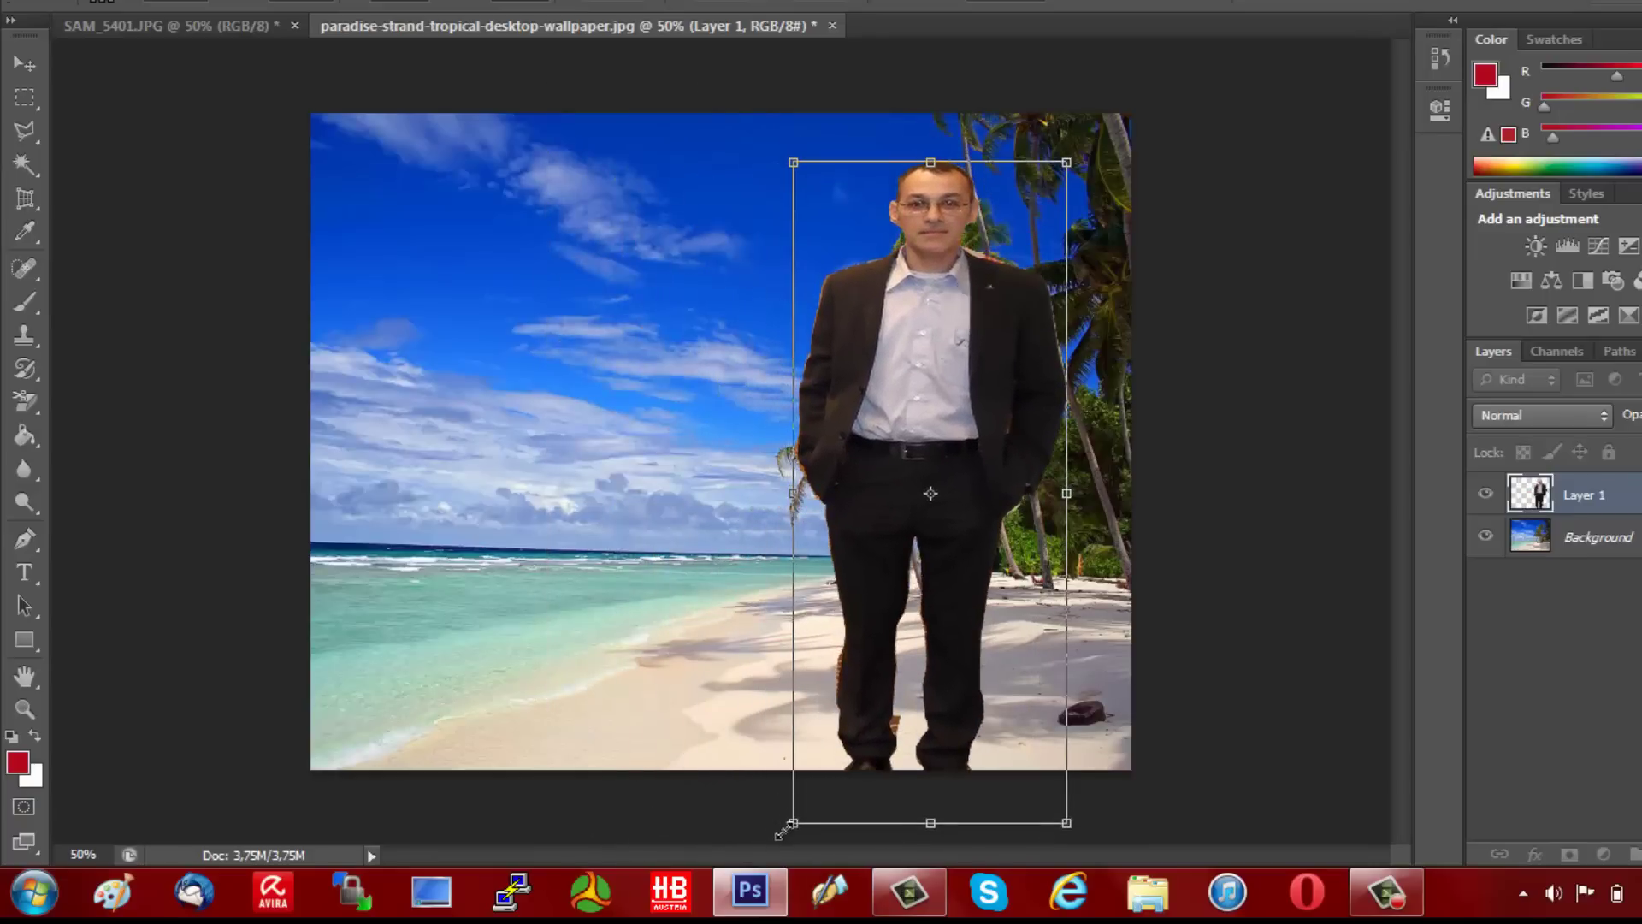
Fine-tune the man's size and width so he stands on the sand beside the palms.
{"action": "left_click_drag", "start_coordinate": [787, 827], "coordinate": [838, 775]}
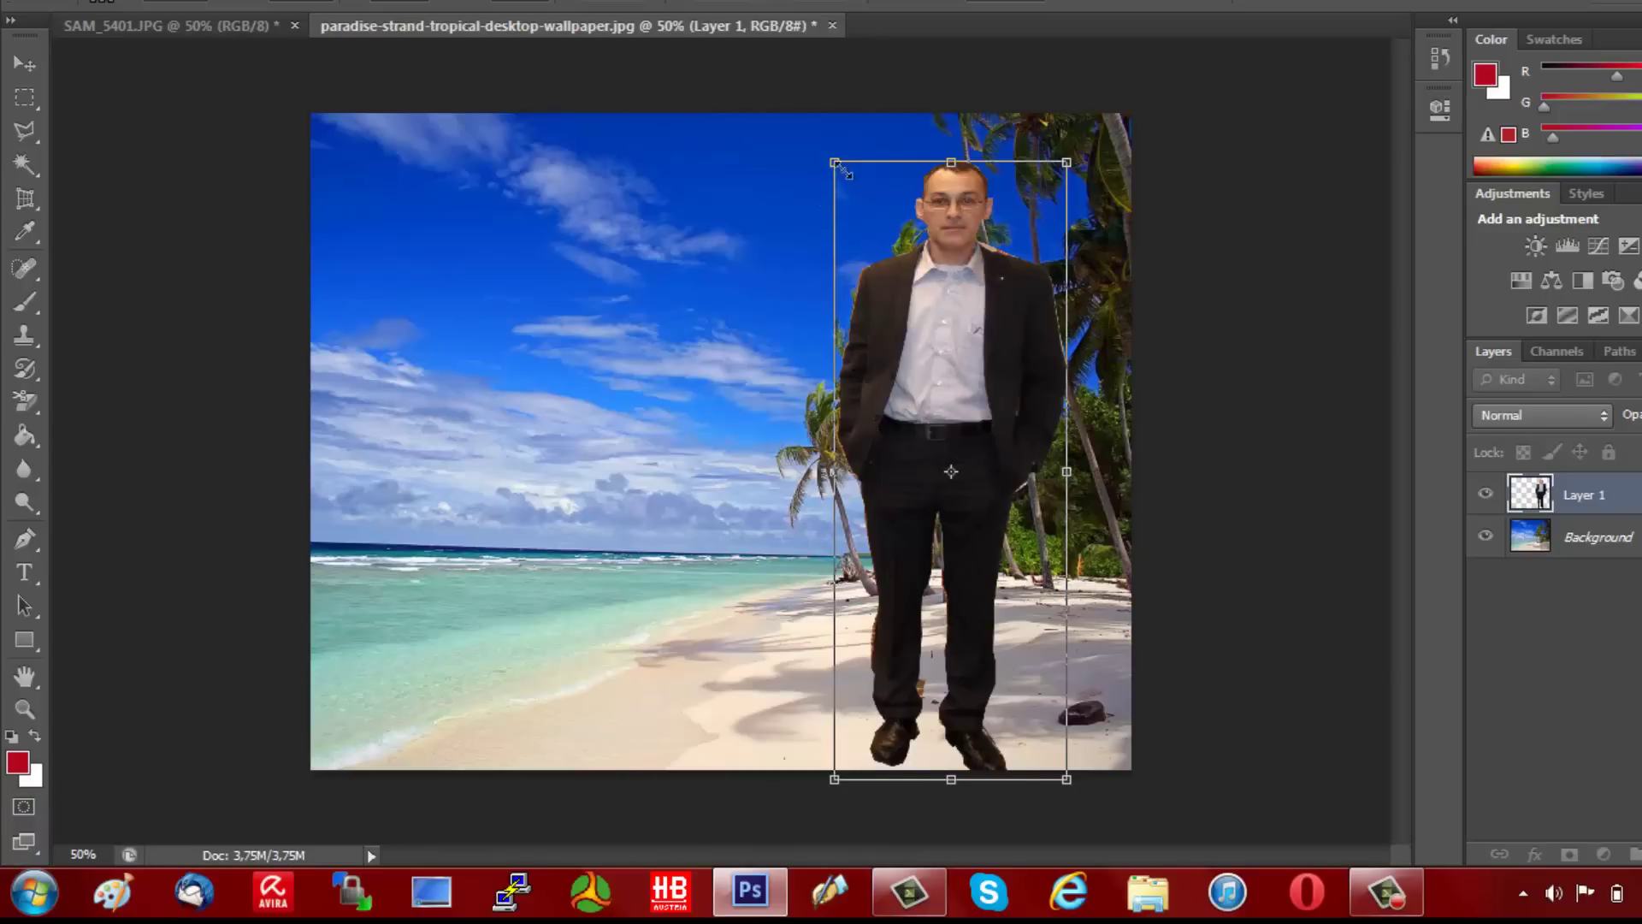
{"action": "left_click_drag", "start_coordinate": [843, 171], "coordinate": [925, 252]}
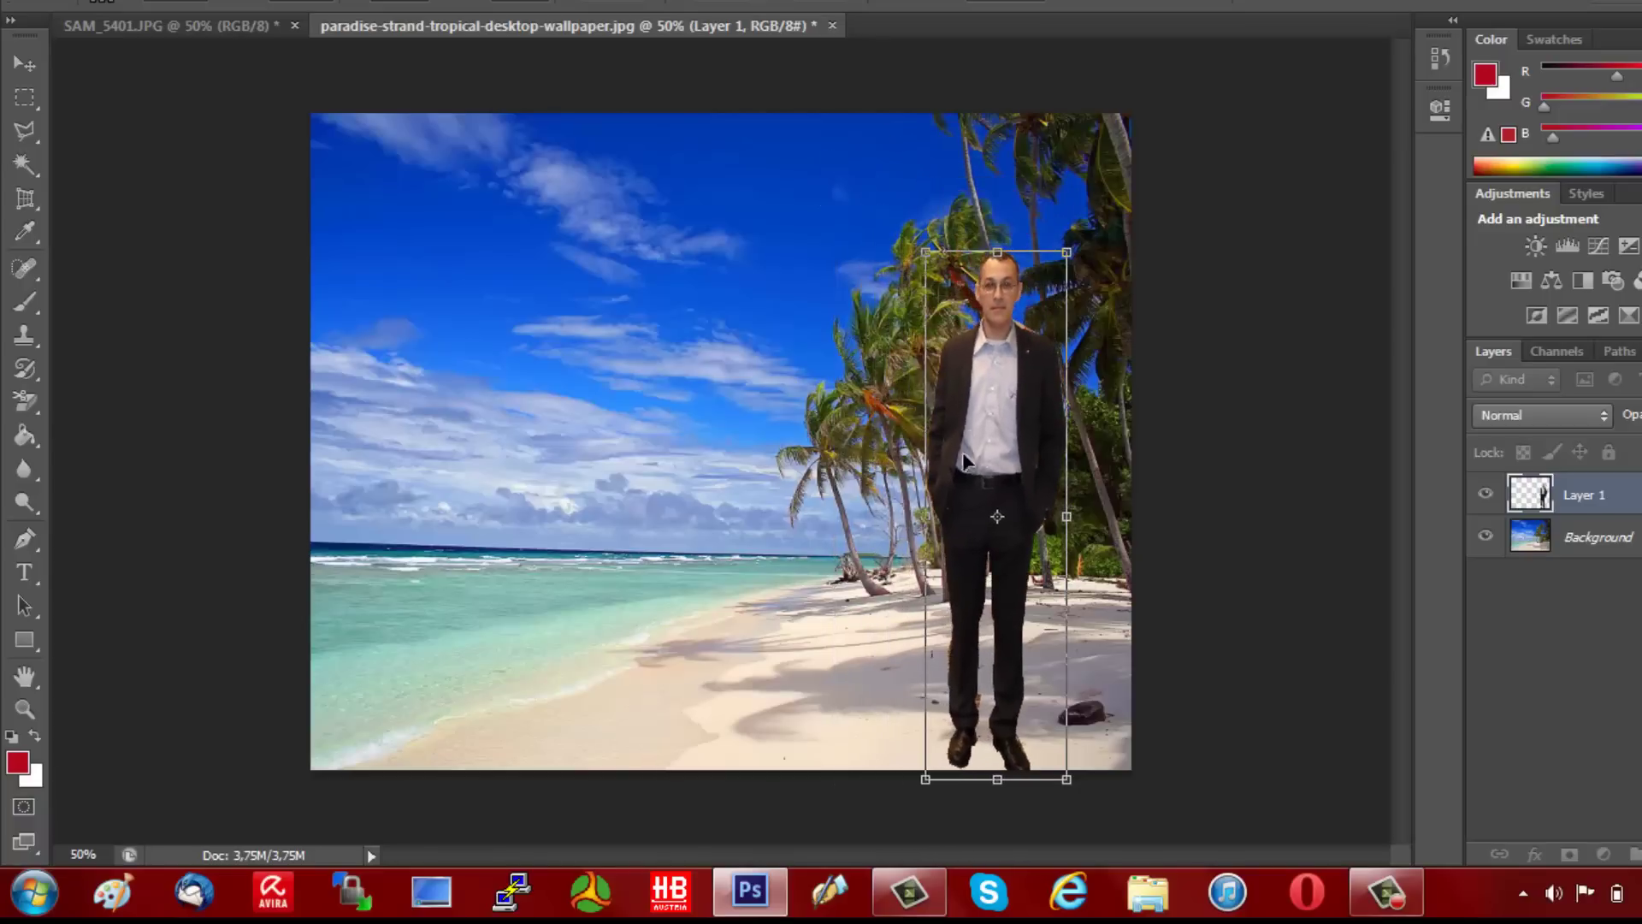
{"action": "mouse_move", "coordinate": [964, 462]}
{"action": "left_mouse_down"}
{"action": "mouse_move", "coordinate": [987, 521]}
{"action": "mouse_move", "coordinate": [984, 456]}
{"action": "left_mouse_up"}
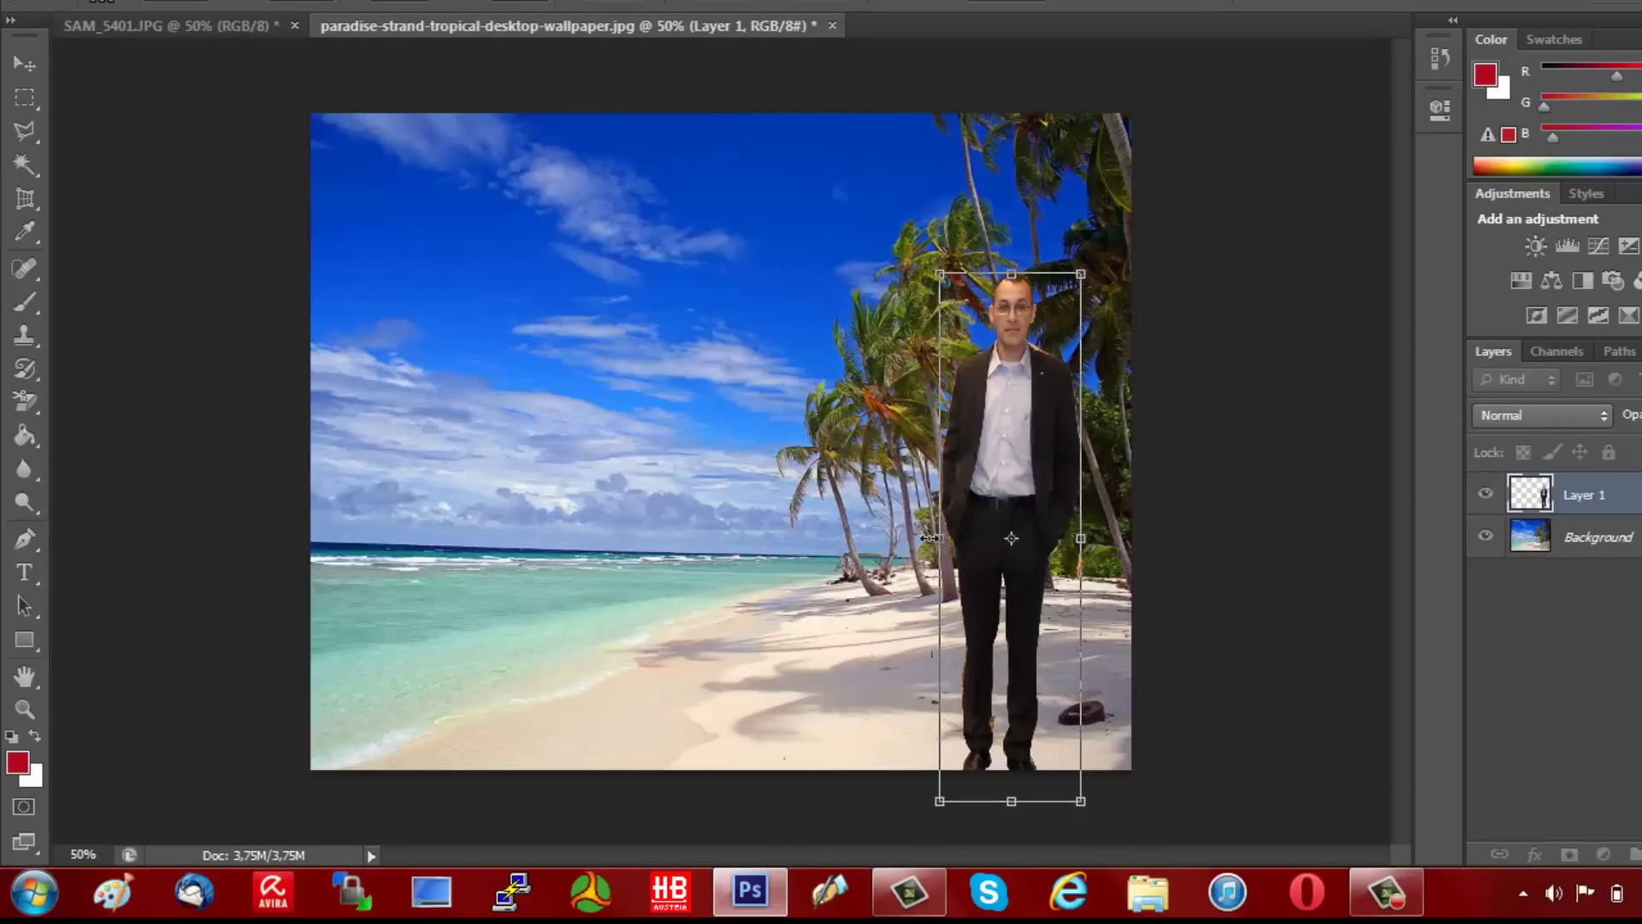
{"action": "left_click_drag", "start_coordinate": [931, 538], "coordinate": [895, 538]}
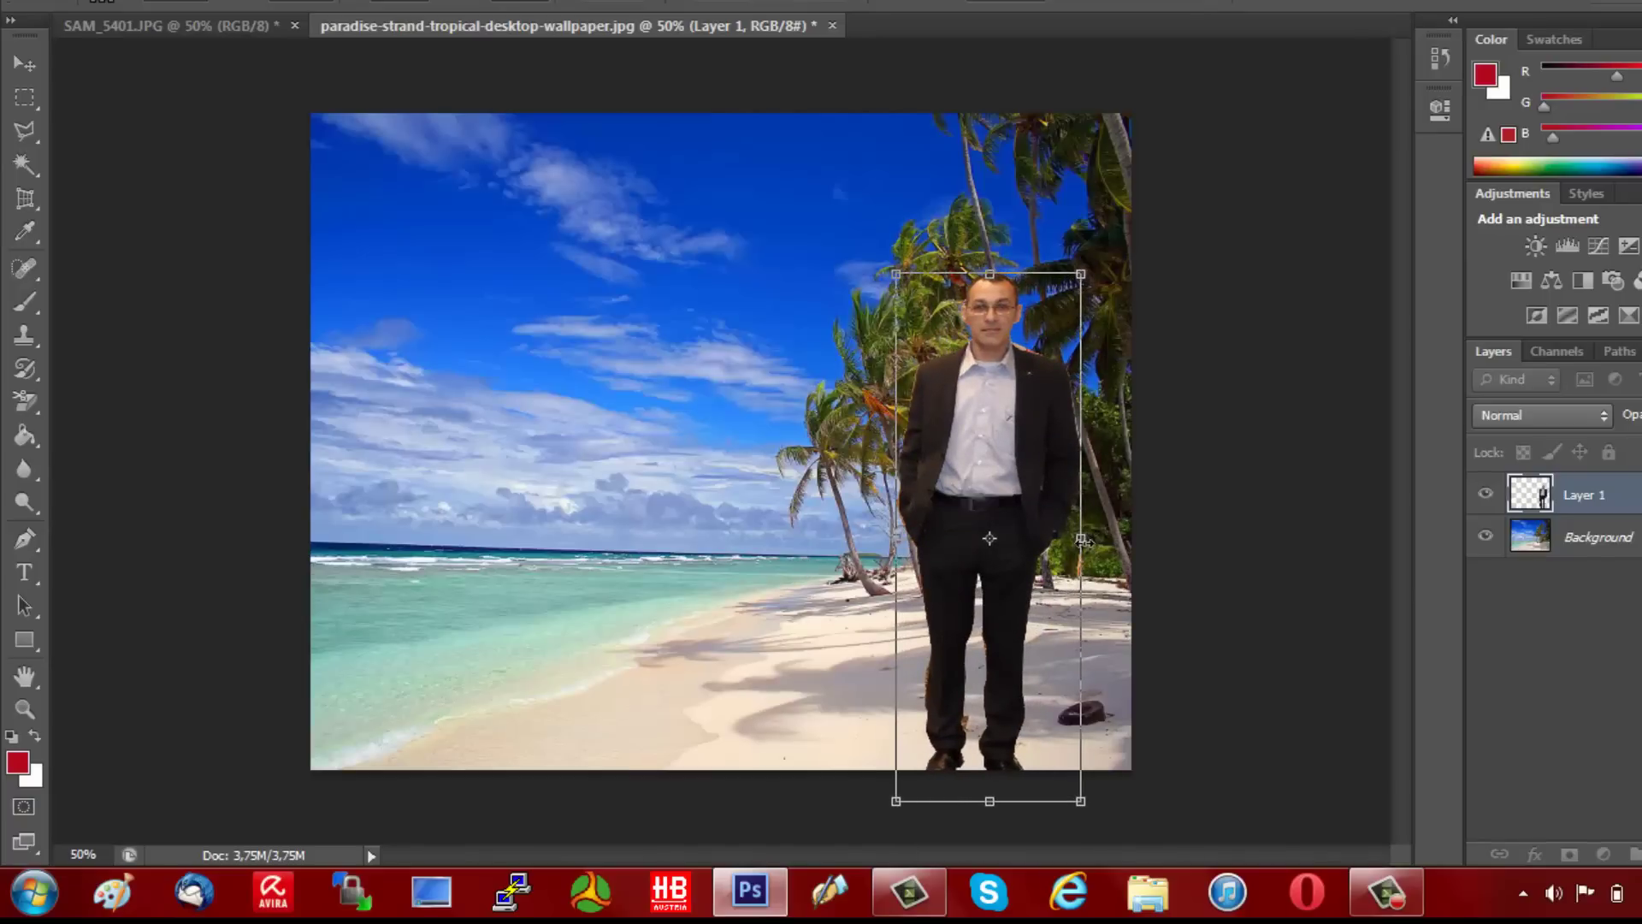
{"action": "left_click_drag", "start_coordinate": [1081, 538], "coordinate": [1089, 538]}
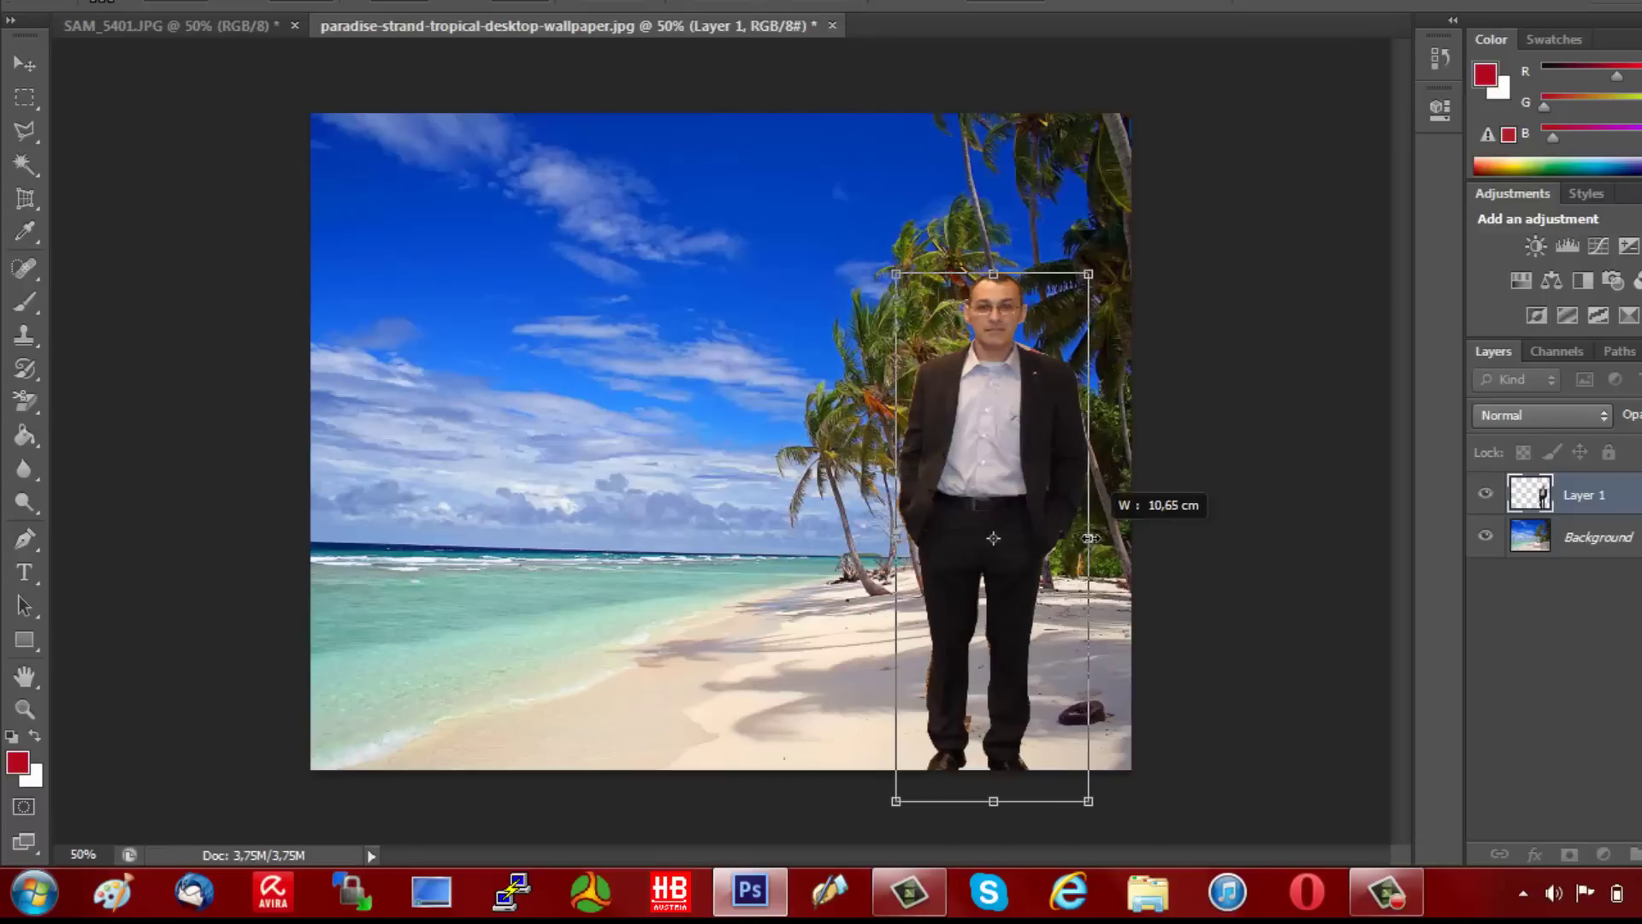
Apply the resize and save the composite as a JPEG named WindowspowerTest.
{"action": "left_click", "coordinate": [64, 2]}
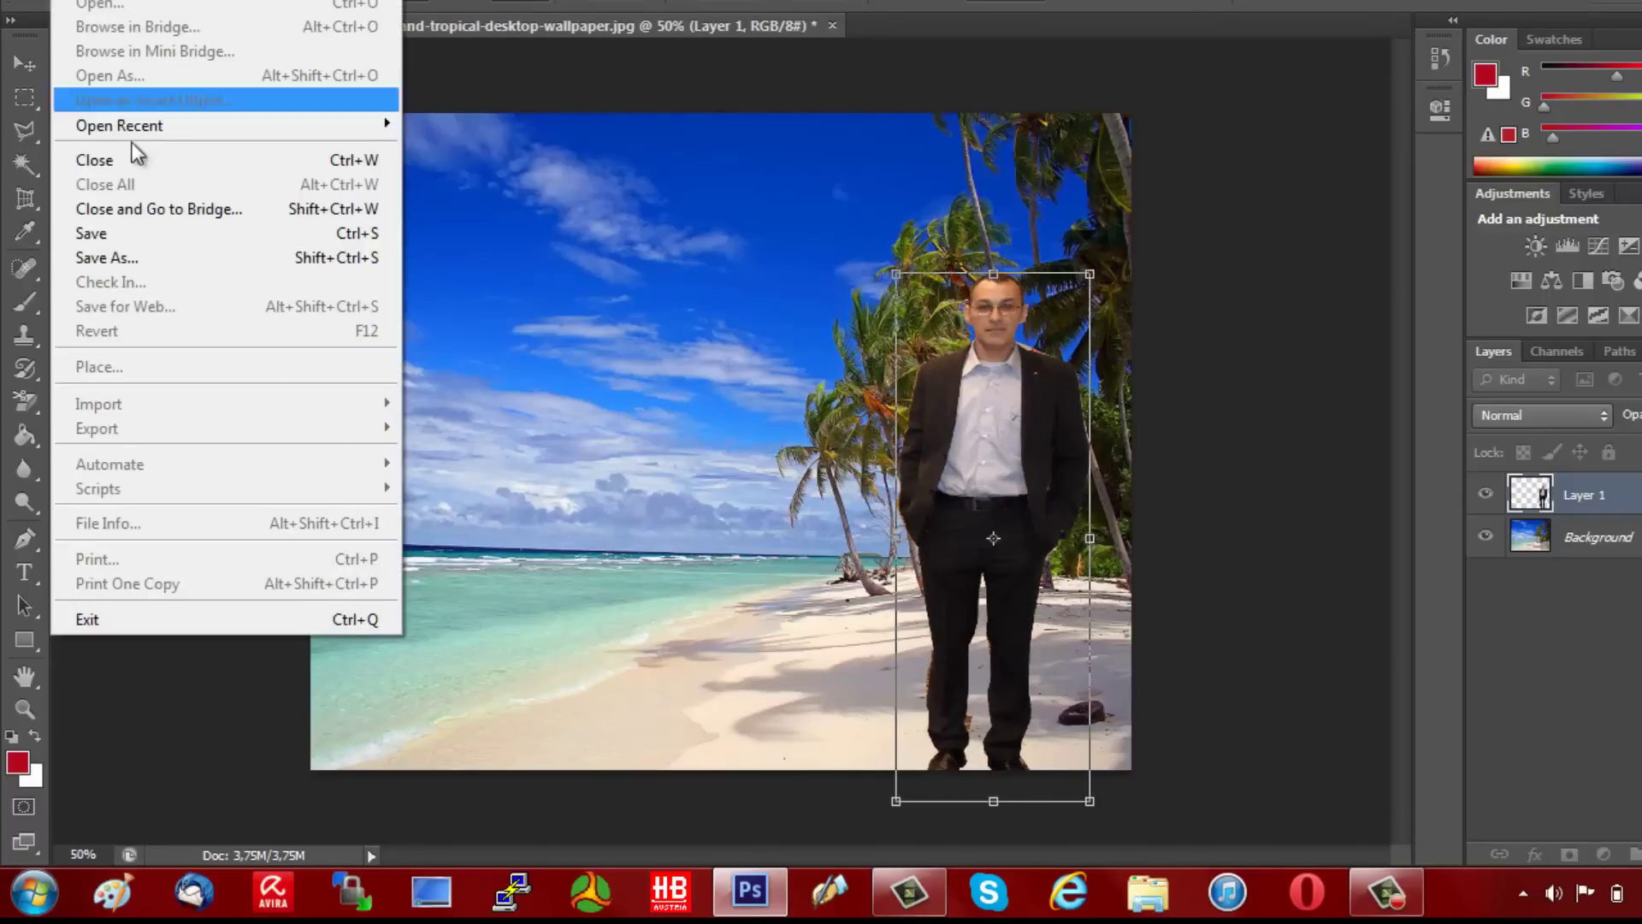
{"action": "left_click", "coordinate": [108, 258]}
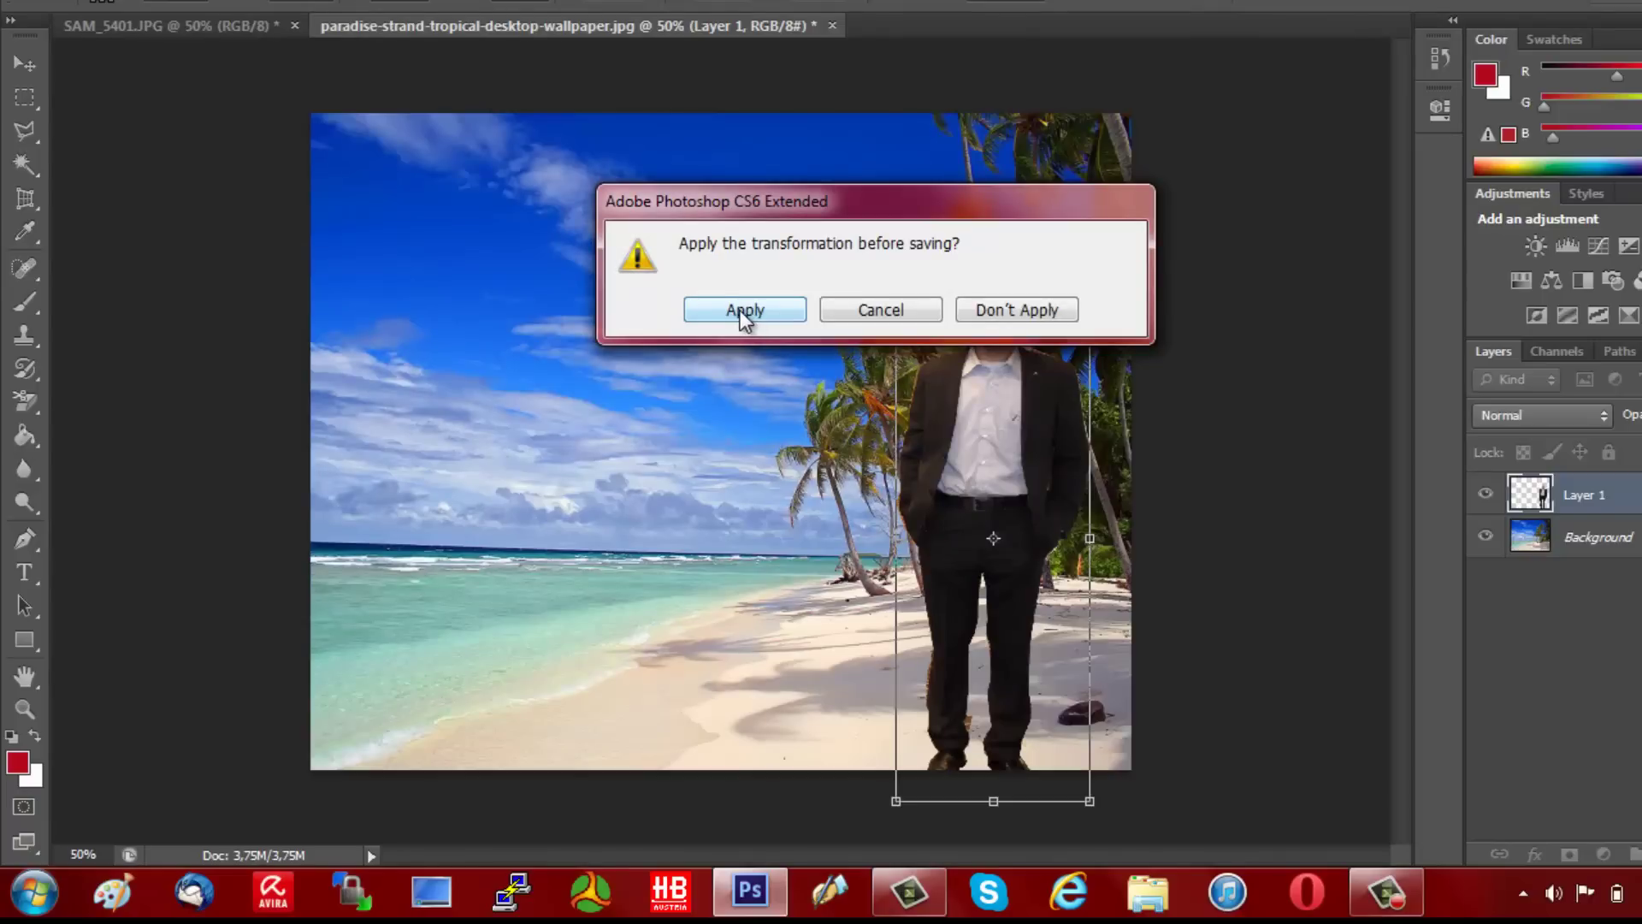
{"action": "left_click", "coordinate": [741, 310]}
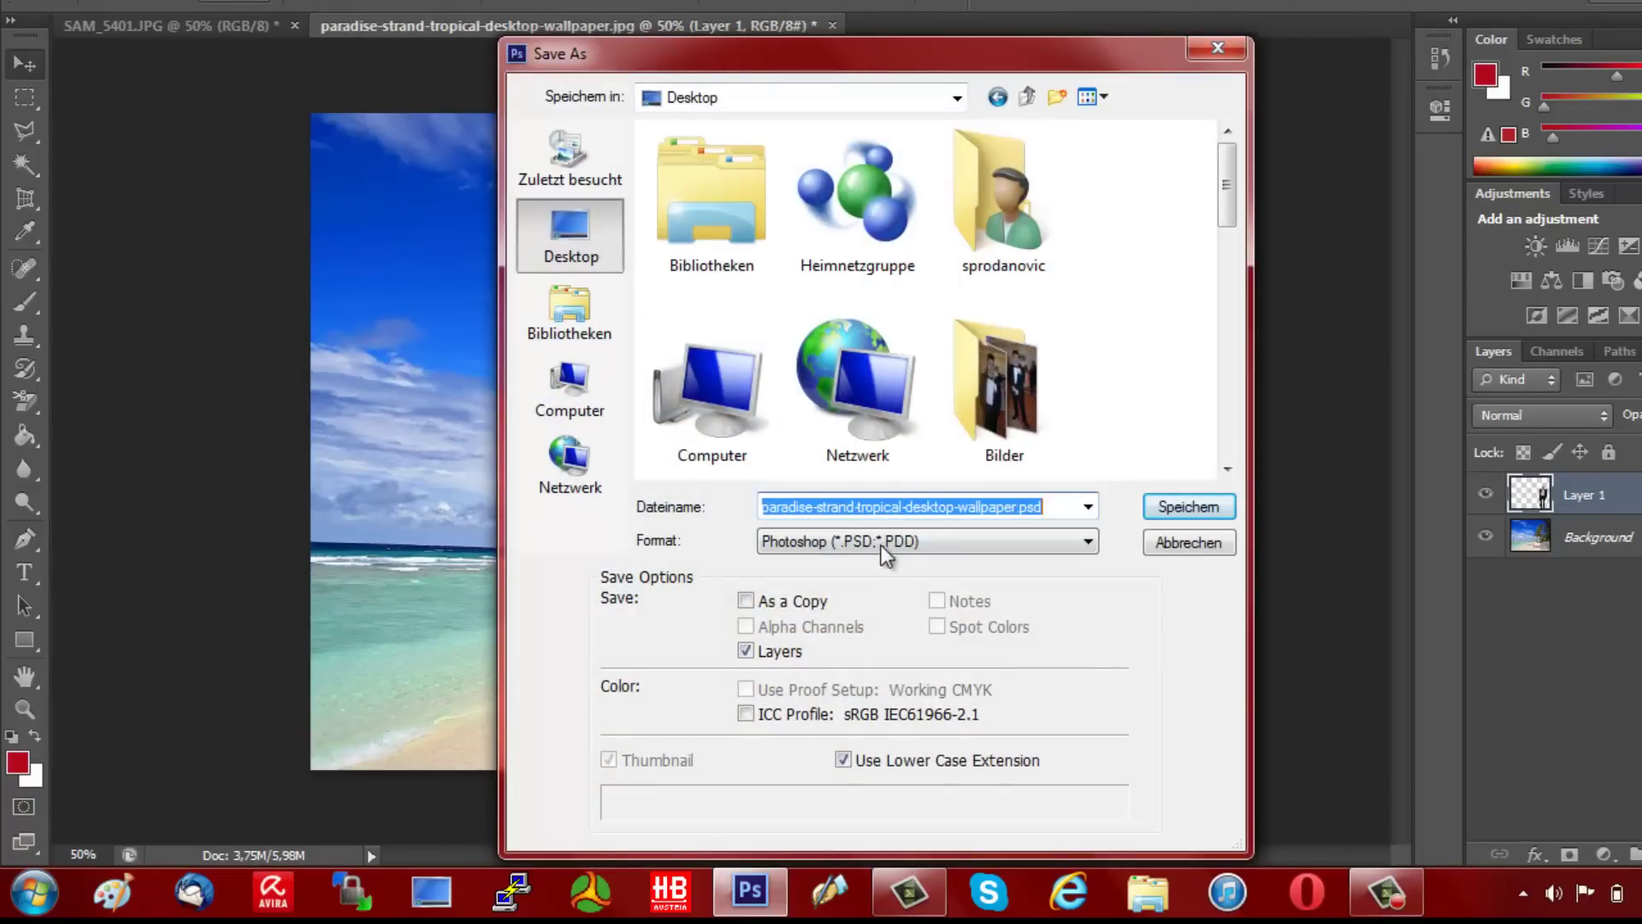
{"action": "left_click", "coordinate": [884, 538]}
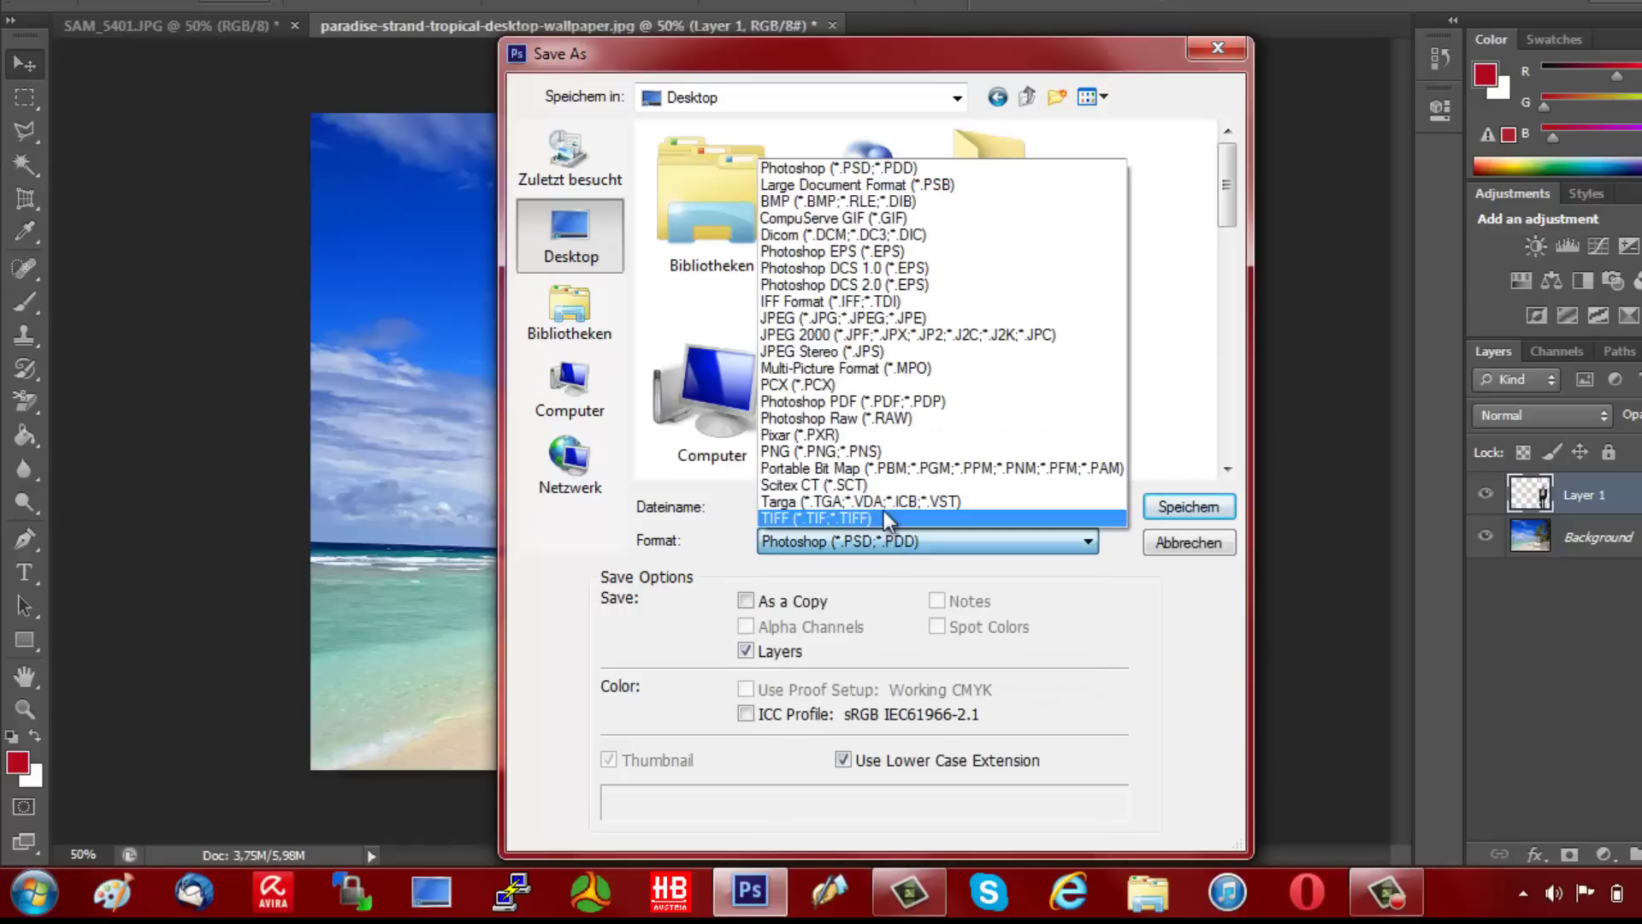
{"action": "left_click", "coordinate": [857, 318]}
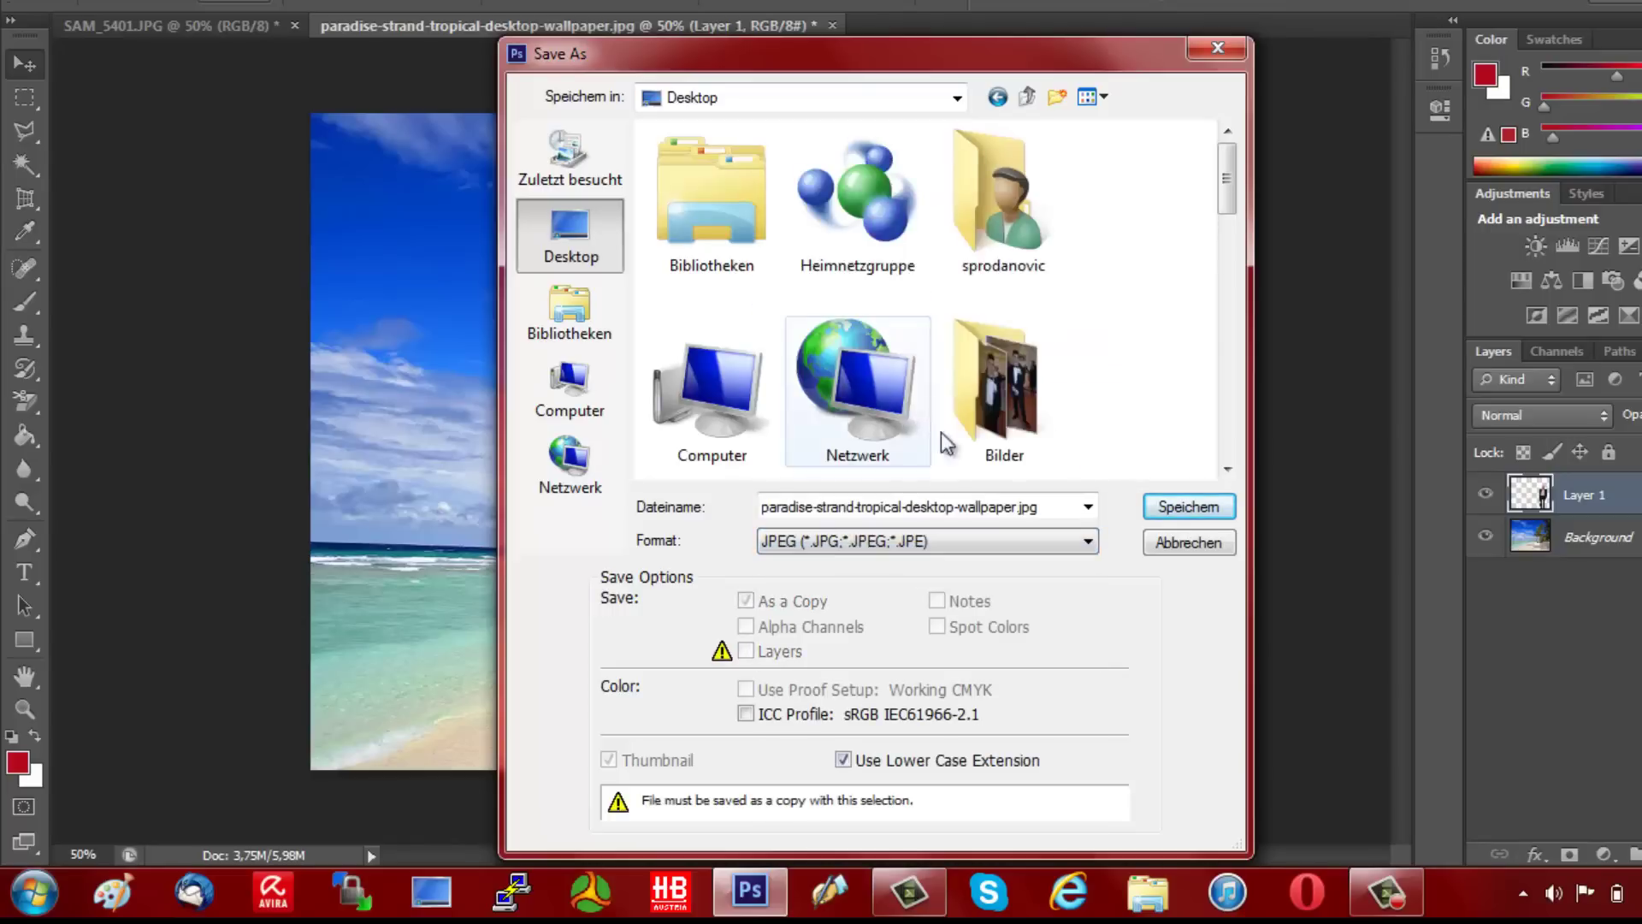
{"action": "double_click", "coordinate": [1045, 509]}
{"action": "type", "text": "WindowspowerTest"}
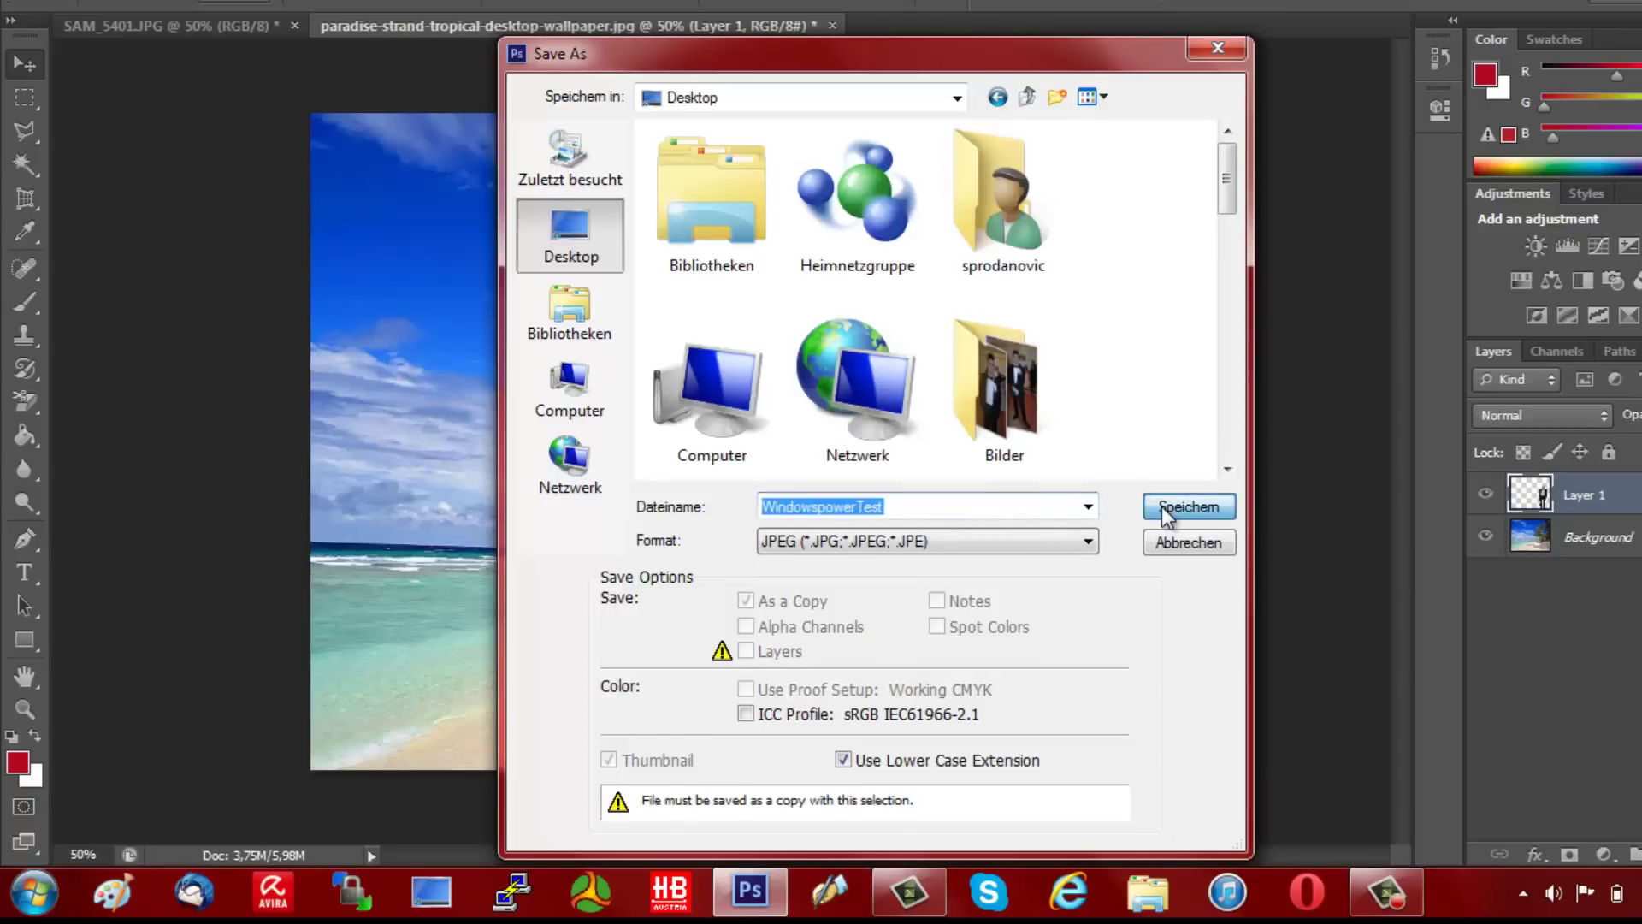
{"action": "left_click", "coordinate": [1162, 506]}
Accept the JPEG options and view the saved WindowspowerTest image in Windows Photo Viewer.
{"action": "left_click", "coordinate": [1369, 306]}
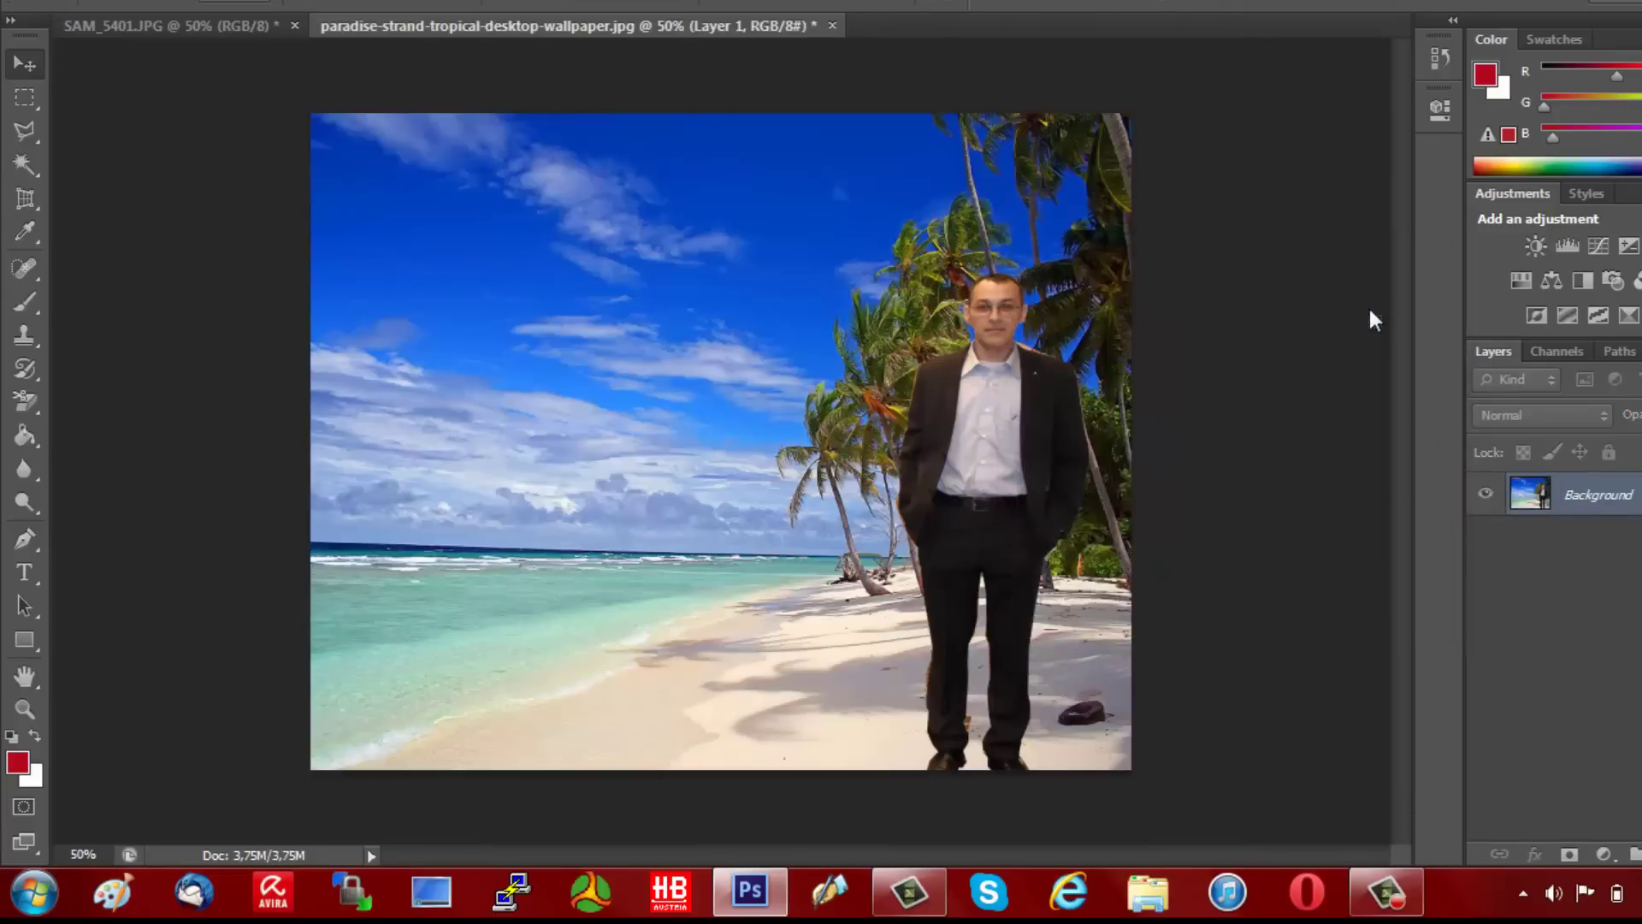
{"action": "left_click", "coordinate": [435, 890]}
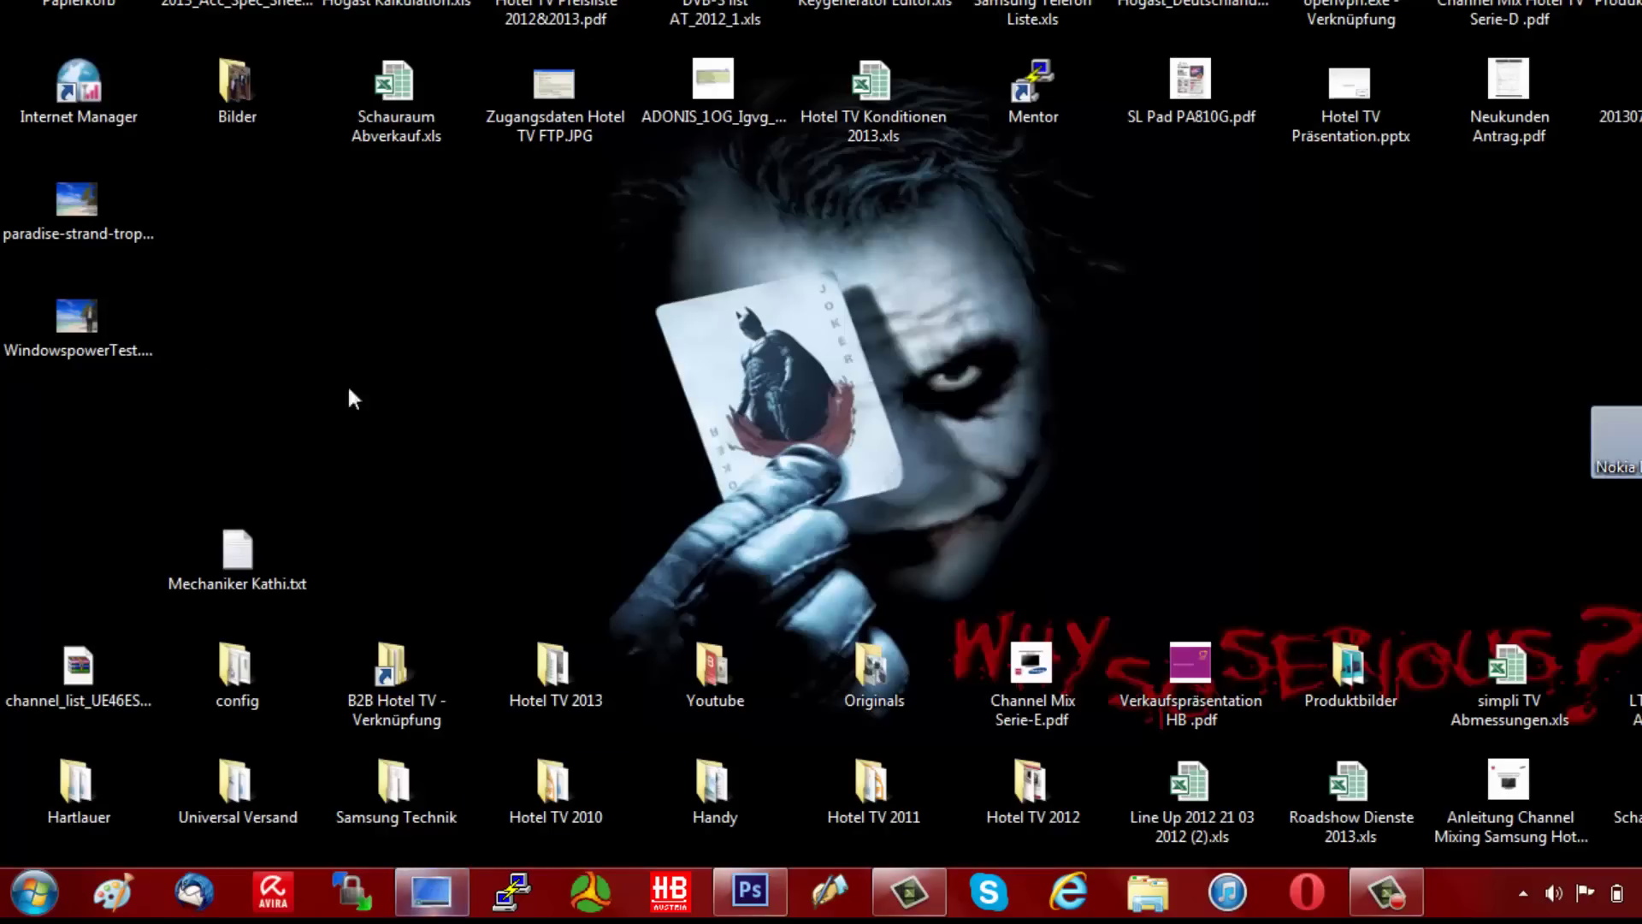
{"action": "double_click", "coordinate": [89, 315]}
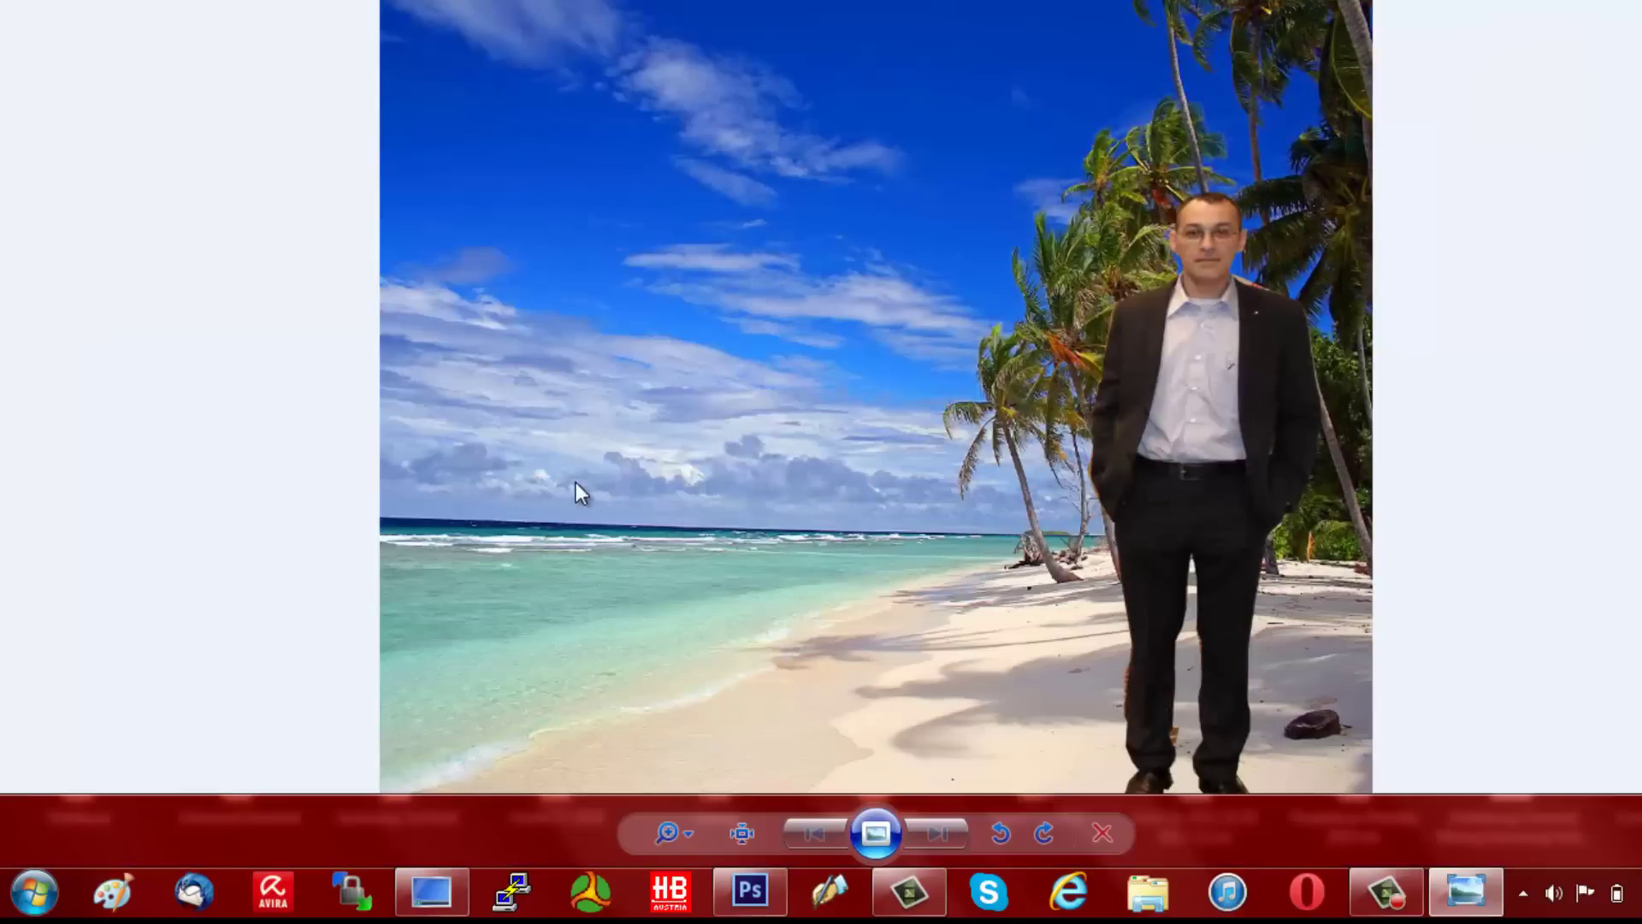